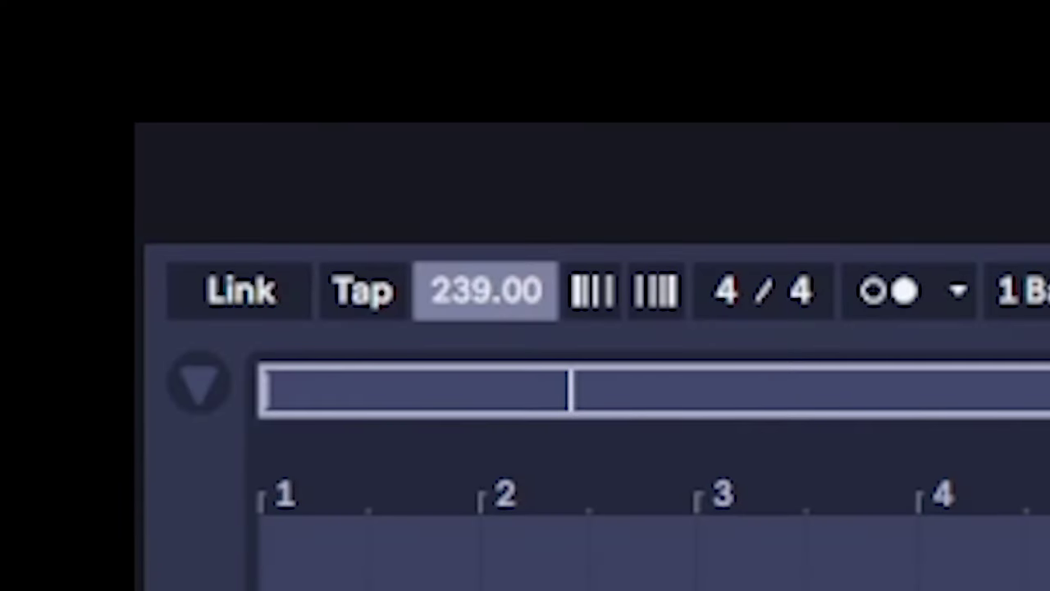
Set the tempo to 160 BPM and add short D4 notes to the melody clip.
{"action": "mouse_move", "coordinate": [484, 290]}
{"action": "left_mouse_down"}
{"action": "mouse_move", "coordinate": [485, 264]}
{"action": "mouse_move", "coordinate": [485, 321]}
{"action": "left_mouse_up"}
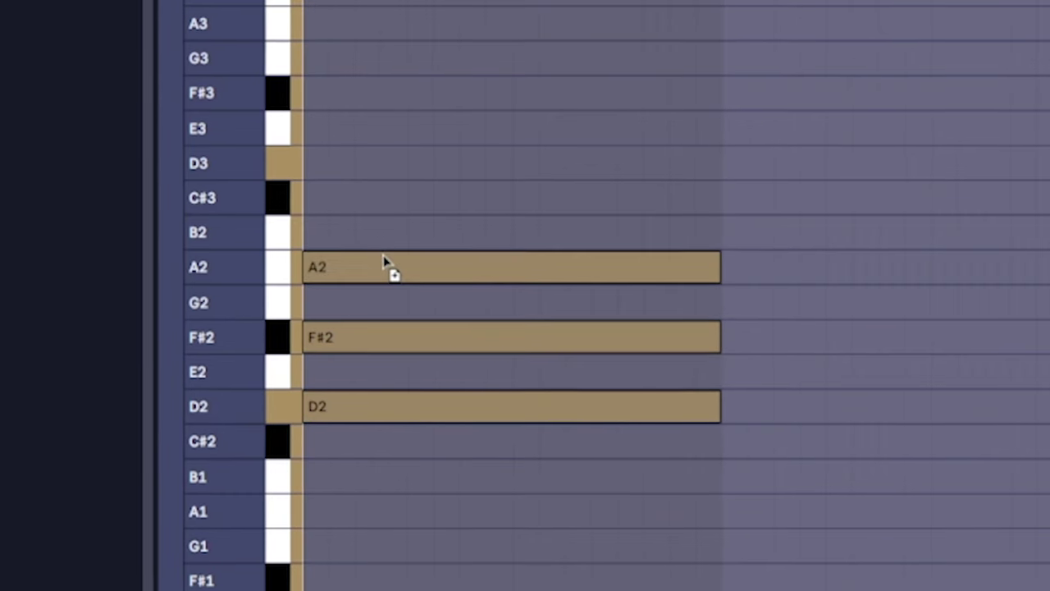
{"action": "left_click", "coordinate": [385, 266]}
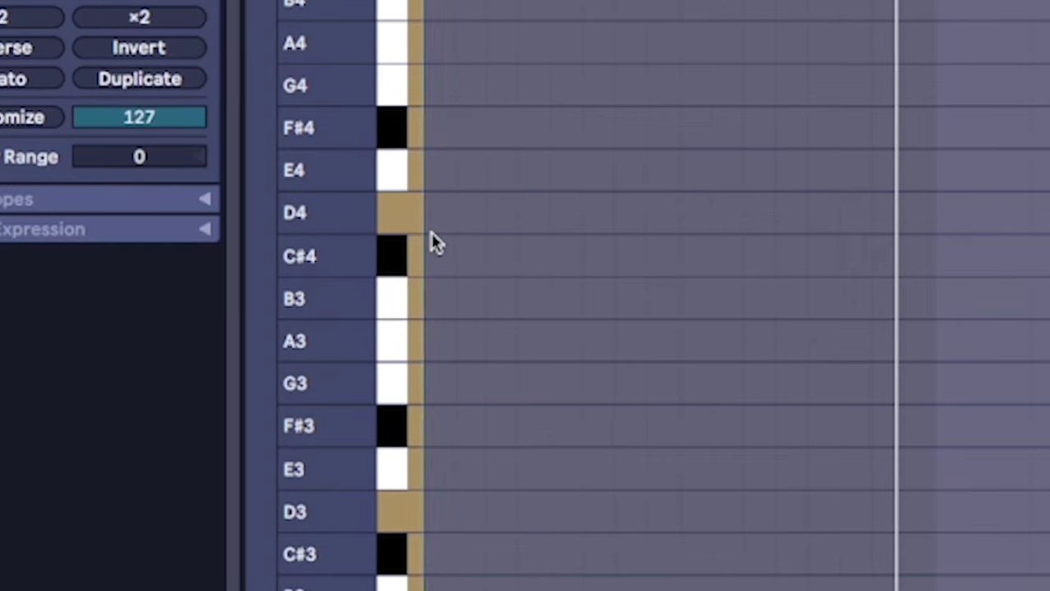
{"action": "left_click", "coordinate": [435, 211]}
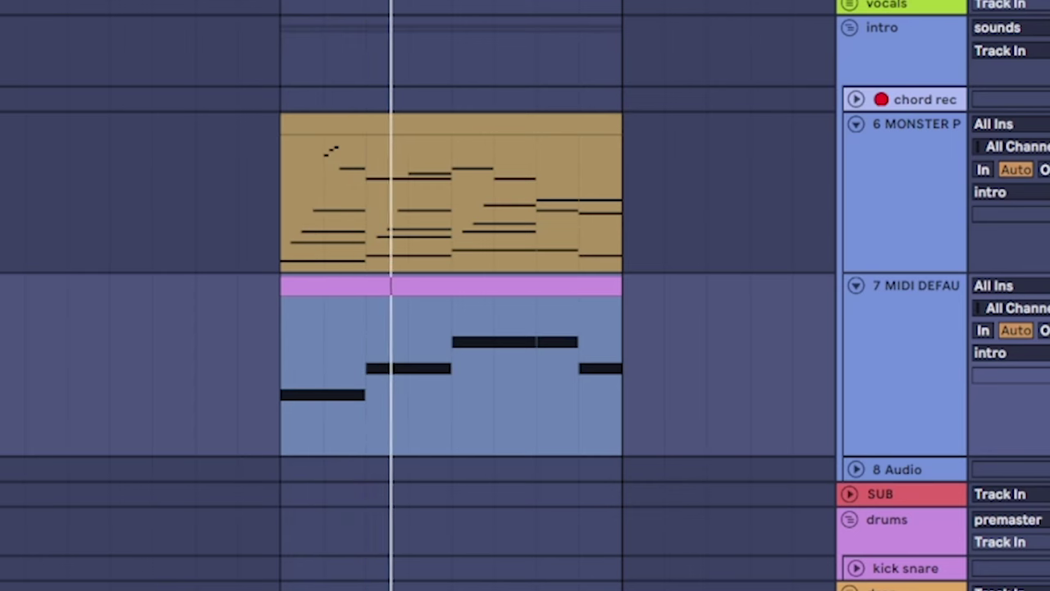
{"action": "left_click", "coordinate": [482, 476]}
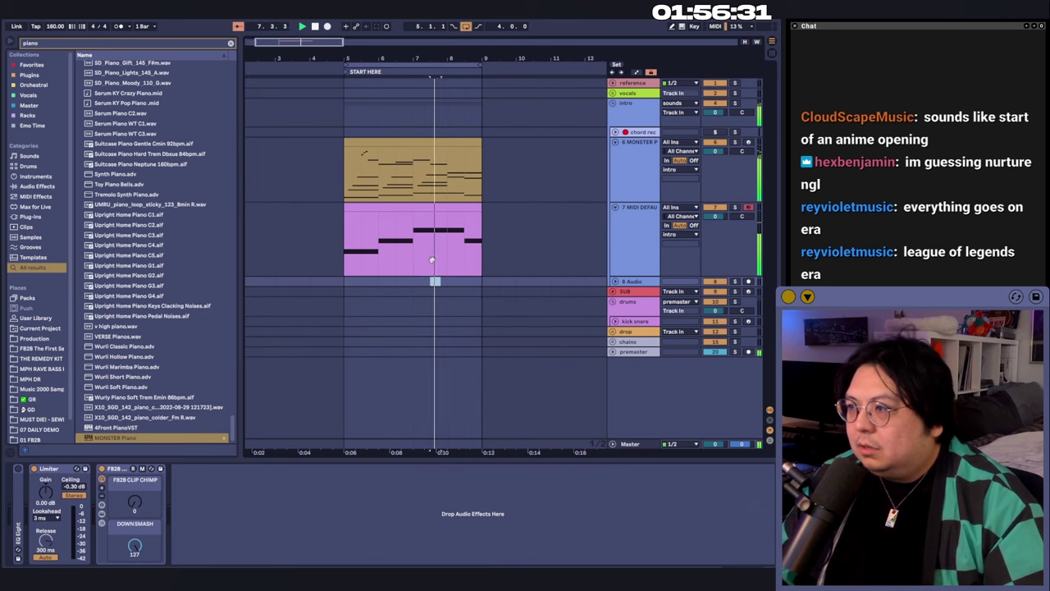
In the gold piano clip, add D5, C#5 (at 1.1.3) and F#4 melody notes.
{"action": "double_click", "coordinate": [389, 153]}
{"action": "scroll", "coordinate": [589, 210], "scroll_direction": "up", "scroll_amount": 4}
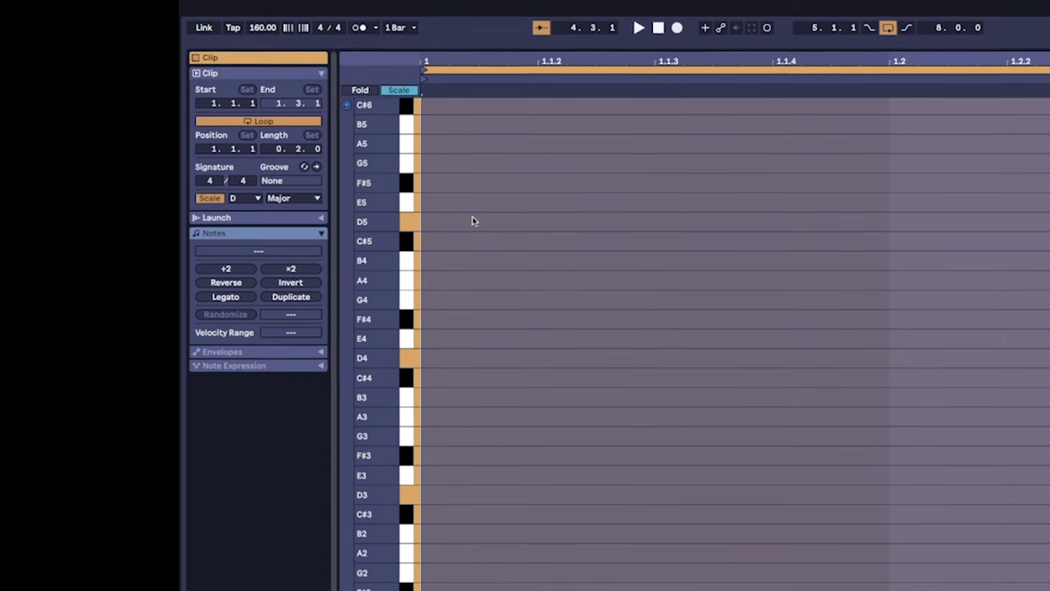
{"action": "double_click", "coordinate": [471, 219]}
{"action": "double_click", "coordinate": [720, 244]}
{"action": "double_click", "coordinate": [976, 320]}
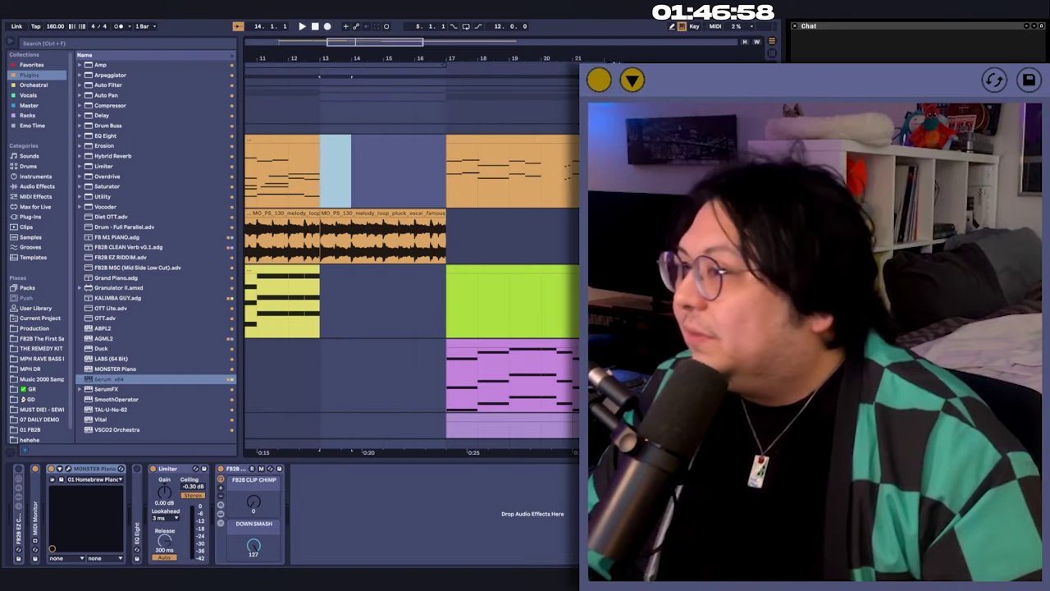
Insert a new empty audio track for the melody sample.
{"action": "key", "text": "ctrl+t"}
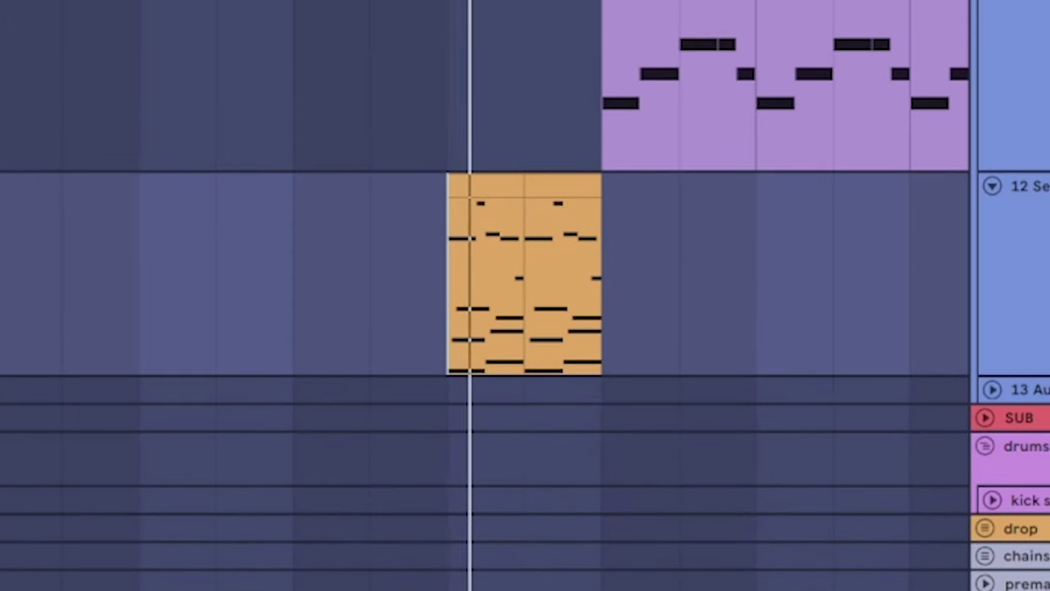
{"action": "scroll", "coordinate": [661, 319], "scroll_direction": "up", "scroll_amount": 2}
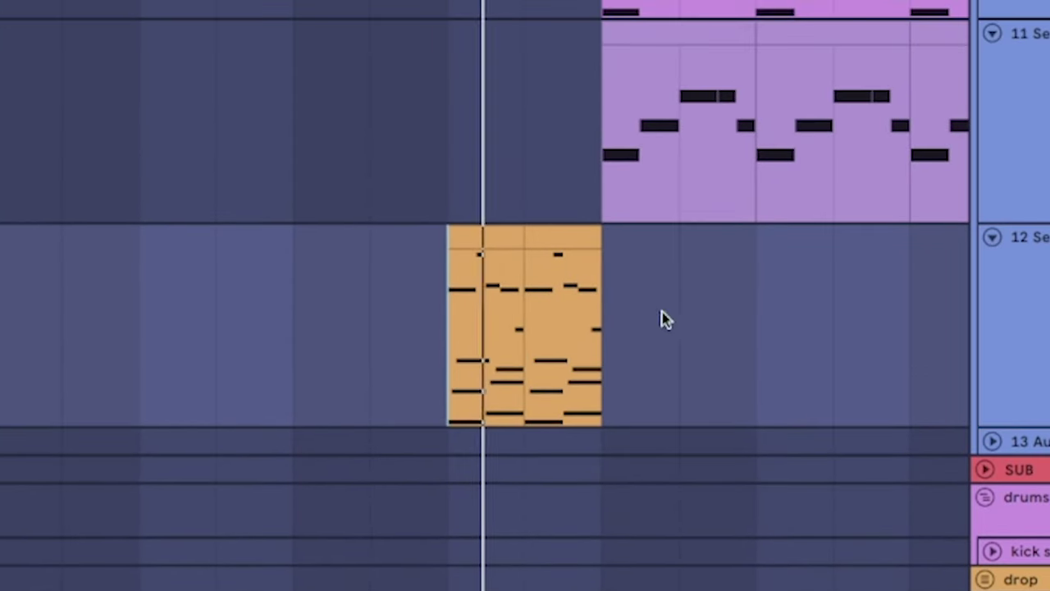
{"action": "scroll", "coordinate": [518, 363], "scroll_direction": "up", "scroll_amount": 3}
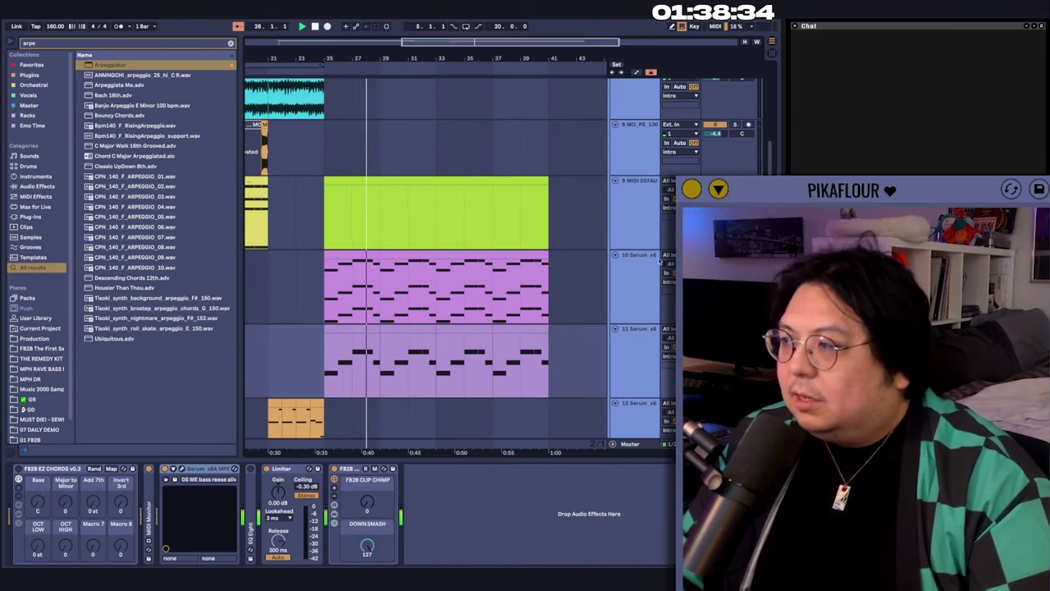
Open the track 10 Serum editor, repeat the kick-snare clip four times, and add an effect before the limiter.
{"action": "left_click", "coordinate": [641, 281]}
{"action": "left_click", "coordinate": [180, 468]}
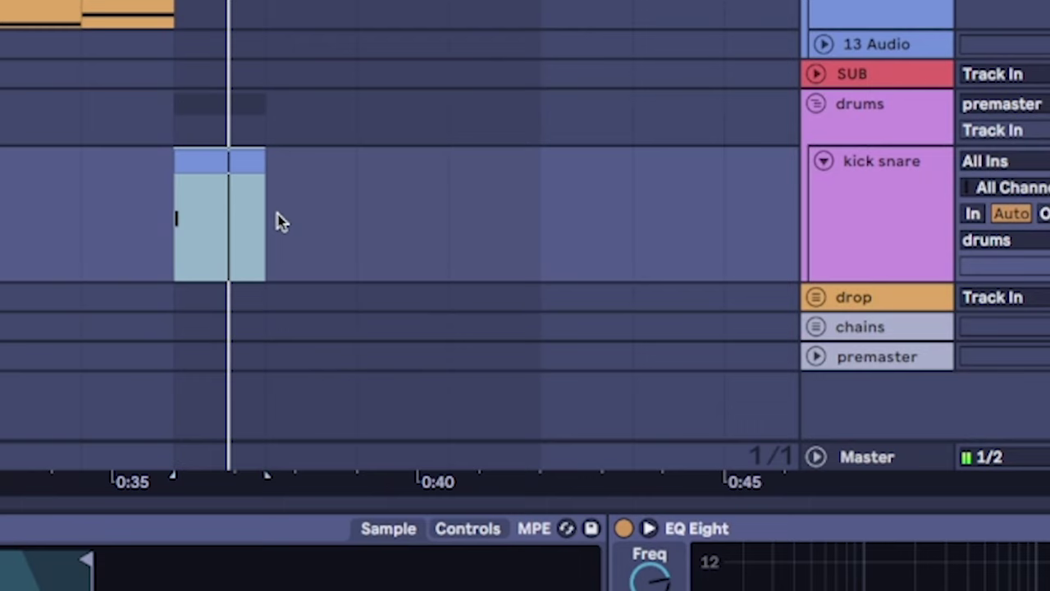
{"action": "key", "text": "ctrl+d"}
{"action": "left_click", "coordinate": [229, 236]}
{"action": "left_click", "coordinate": [246, 230], "text": "shift"}
{"action": "key", "text": "ctrl+d"}
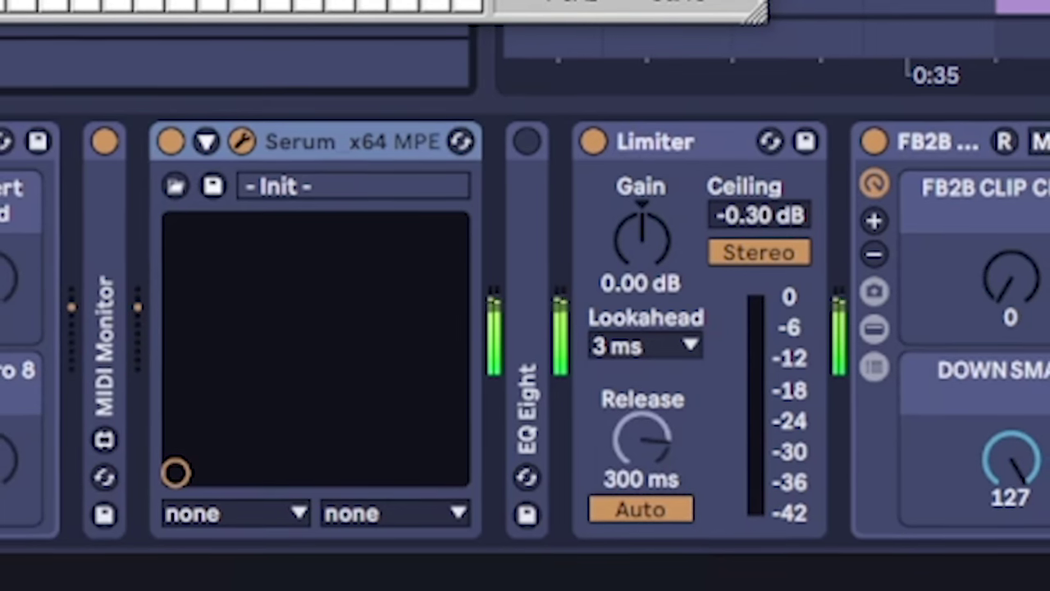
{"action": "left_click_drag", "start_coordinate": [0, 311], "coordinate": [623, 291]}
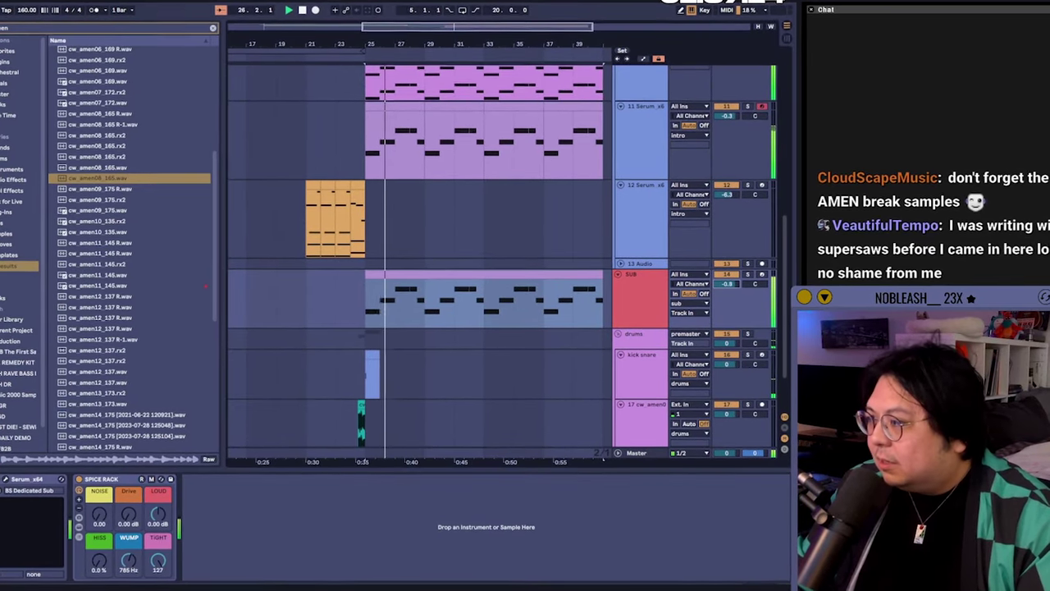
Expand the EQ Eight device's settings in the device chain.
{"action": "scroll", "coordinate": [383, 232], "scroll_direction": "up", "scroll_amount": 5}
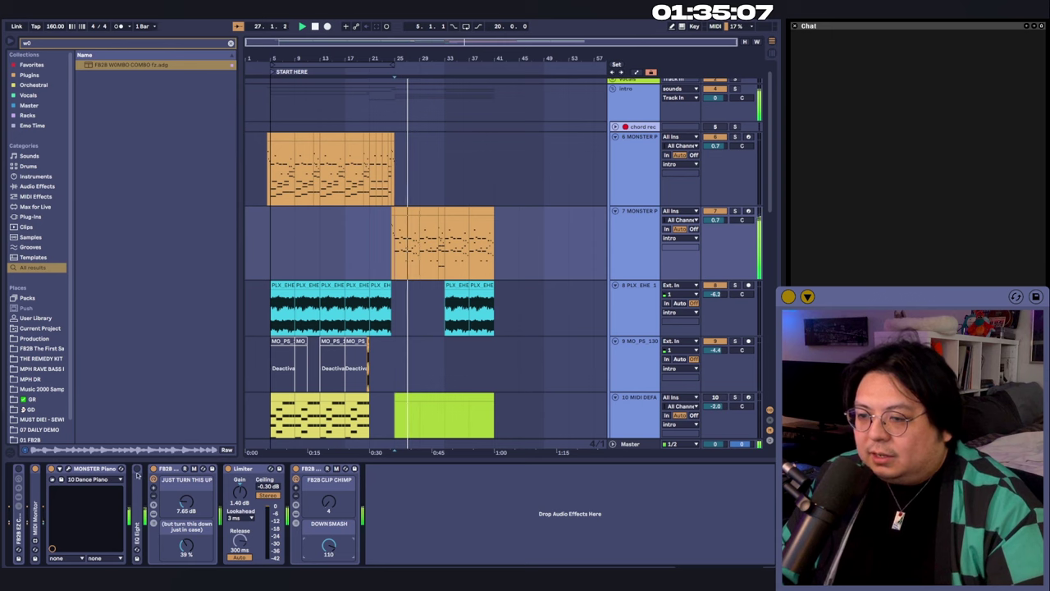
{"action": "double_click", "coordinate": [141, 468]}
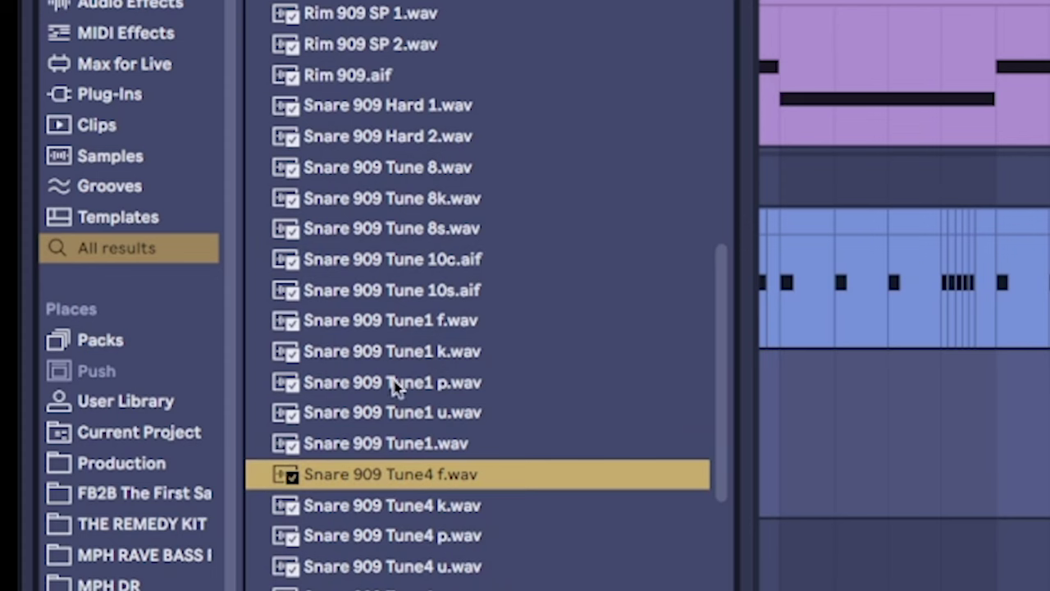
Pick the Snare 909 Tune10 u sample from the browser.
{"action": "left_click", "coordinate": [360, 103]}
{"action": "scroll", "coordinate": [361, 246], "scroll_direction": "down", "scroll_amount": 5}
{"action": "left_click", "coordinate": [369, 451]}
{"action": "scroll", "coordinate": [361, 390], "scroll_direction": "down", "scroll_amount": 3}
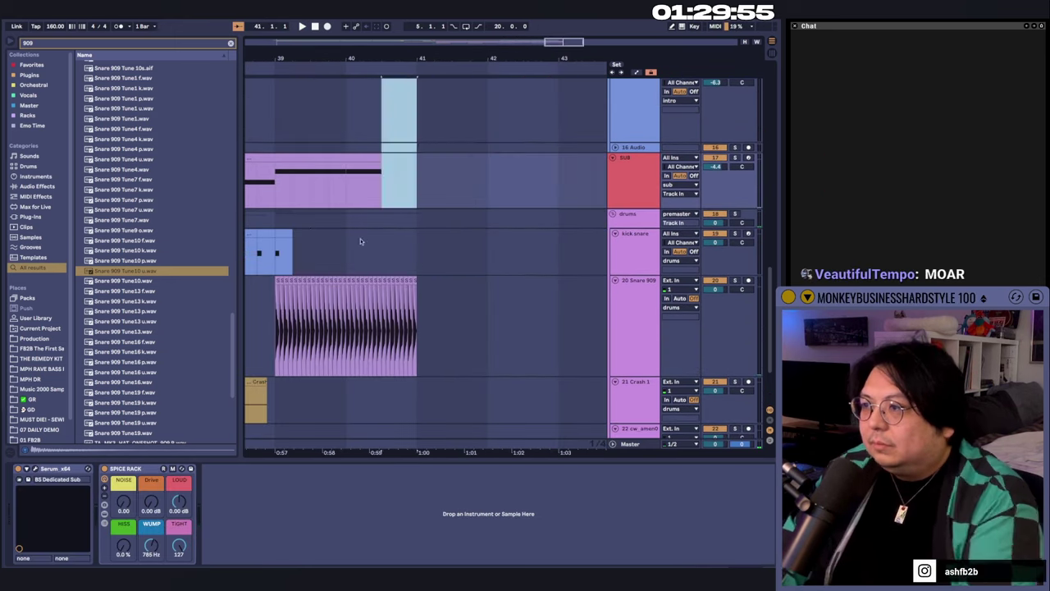
Select the kick-snare drum rack track and play the arrangement from bar 40.
{"action": "left_click", "coordinate": [360, 241]}
{"action": "scroll", "coordinate": [393, 262], "scroll_direction": "up", "scroll_amount": 2}
{"action": "key", "text": "space"}
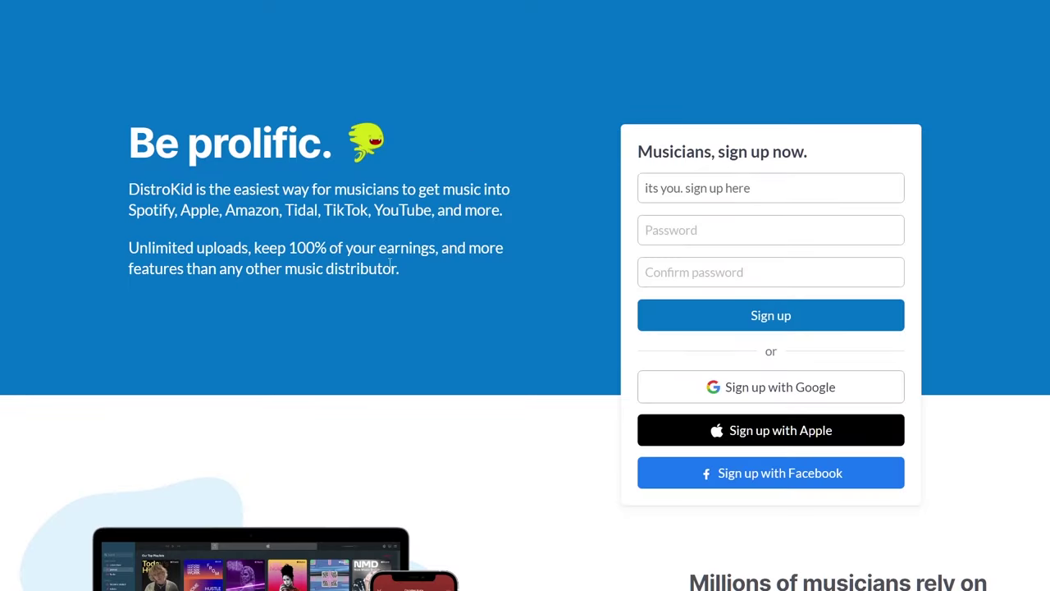
Scroll the DistroKid homepage down to the DistroKid Love testimonials, lowering the synth's filter cutoff.
{"action": "scroll", "coordinate": [301, 210], "scroll_direction": "down", "scroll_amount": 4}
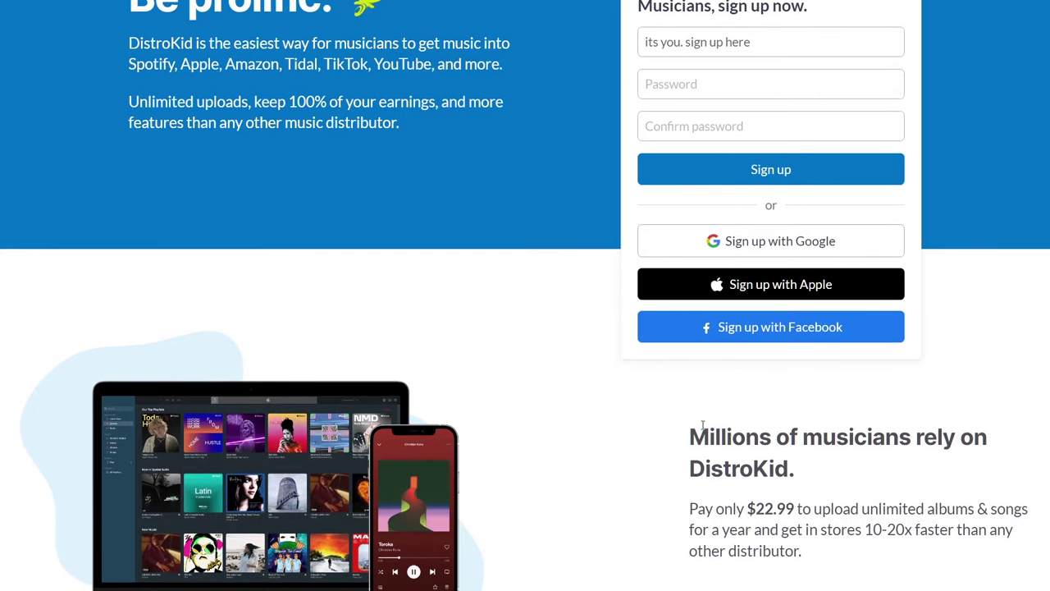
{"action": "scroll", "coordinate": [669, 368], "scroll_direction": "down", "scroll_amount": 3}
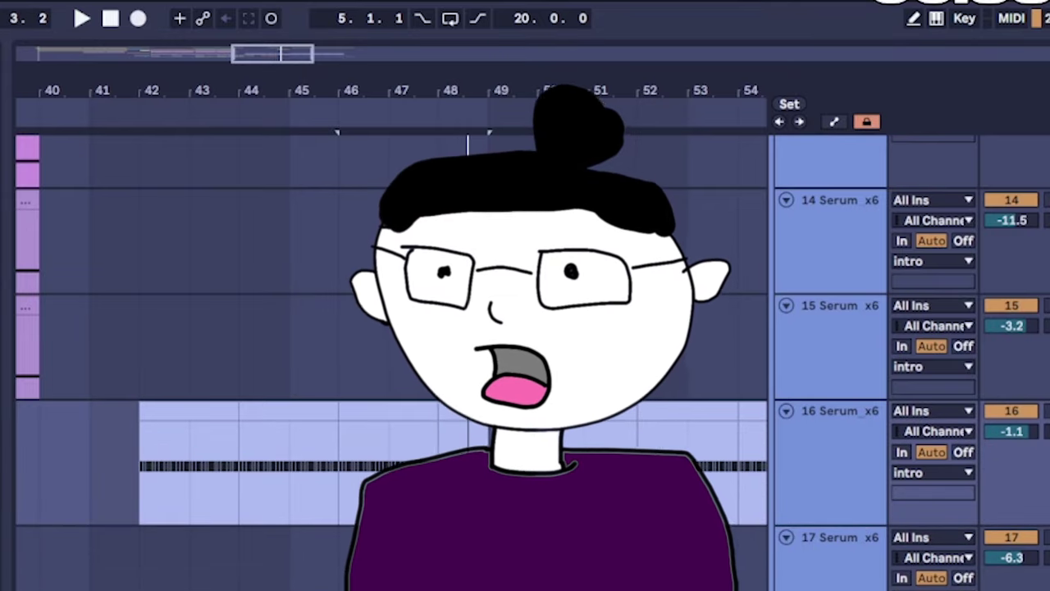
{"action": "mouse_move", "coordinate": [294, 474]}
{"action": "left_mouse_down"}
{"action": "mouse_move", "coordinate": [297, 509]}
{"action": "mouse_move", "coordinate": [307, 427]}
{"action": "mouse_move", "coordinate": [297, 484]}
{"action": "left_mouse_up"}
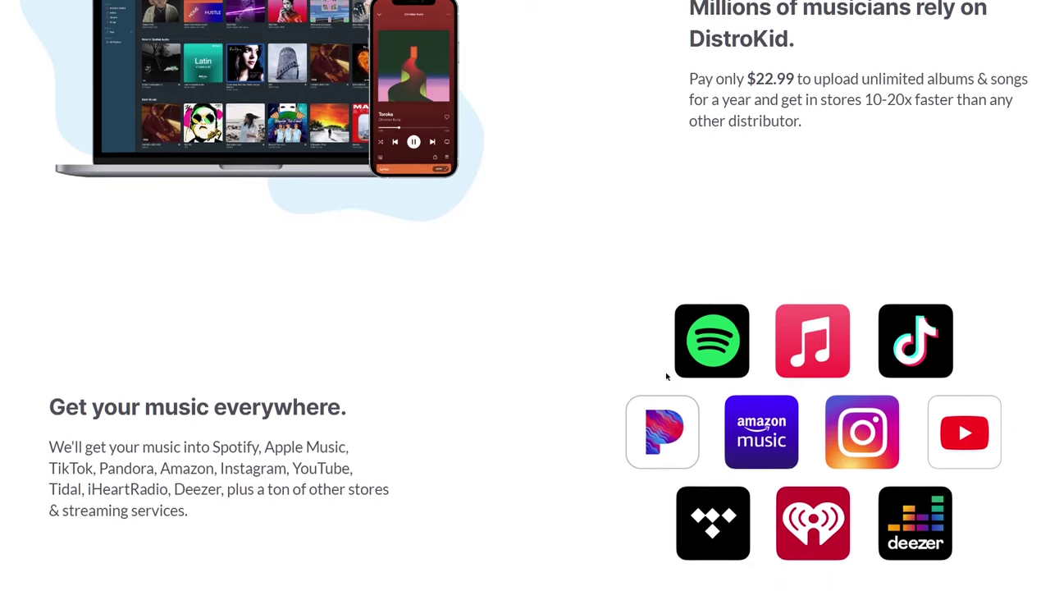
{"action": "scroll", "coordinate": [534, 383], "scroll_direction": "down", "scroll_amount": 5}
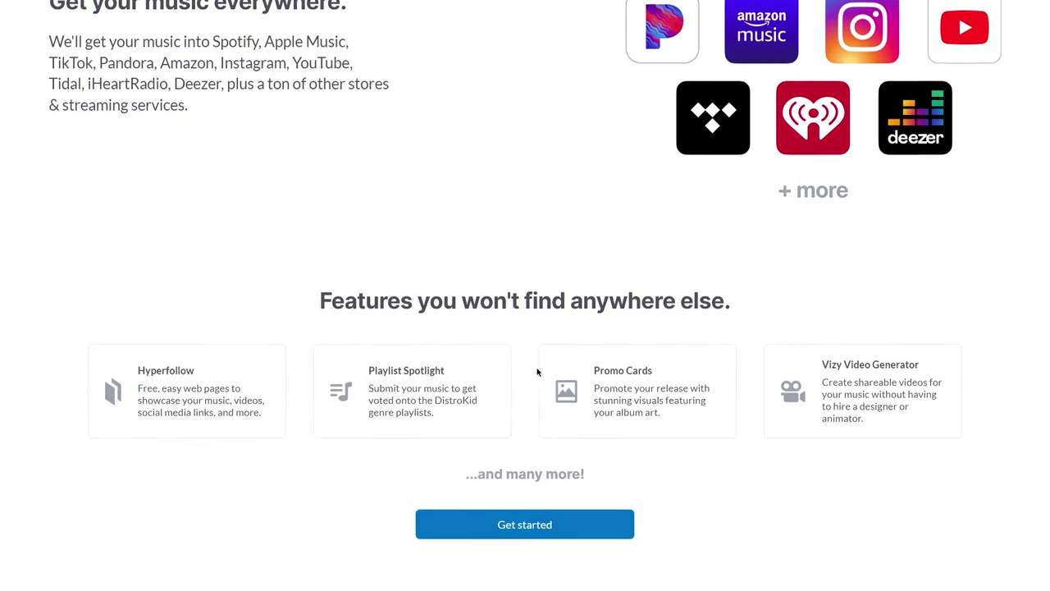
{"action": "scroll", "coordinate": [548, 378], "scroll_direction": "down", "scroll_amount": 1}
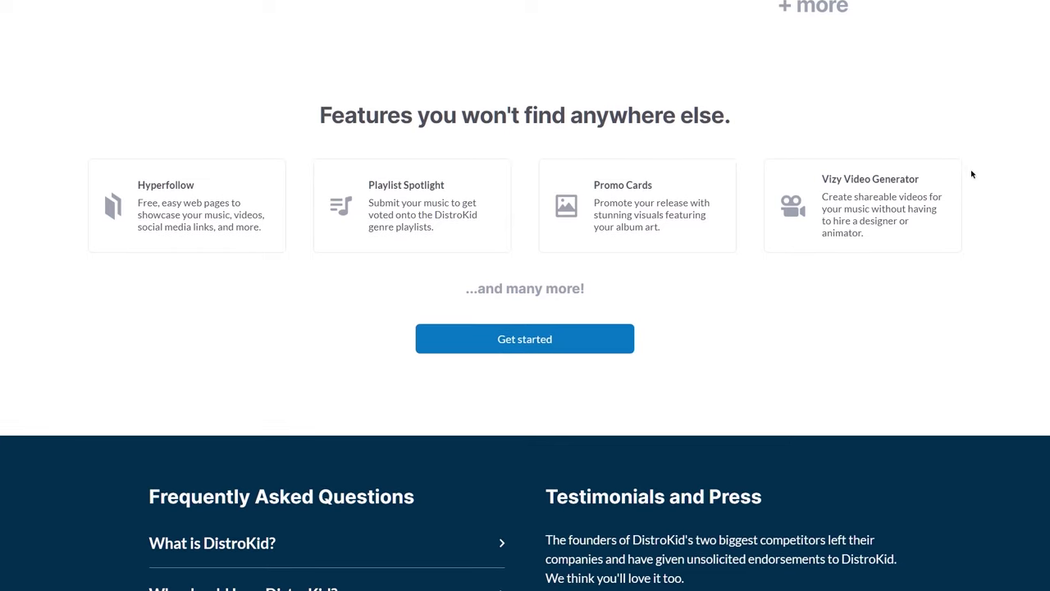
{"action": "scroll", "coordinate": [460, 345], "scroll_direction": "down", "scroll_amount": 5}
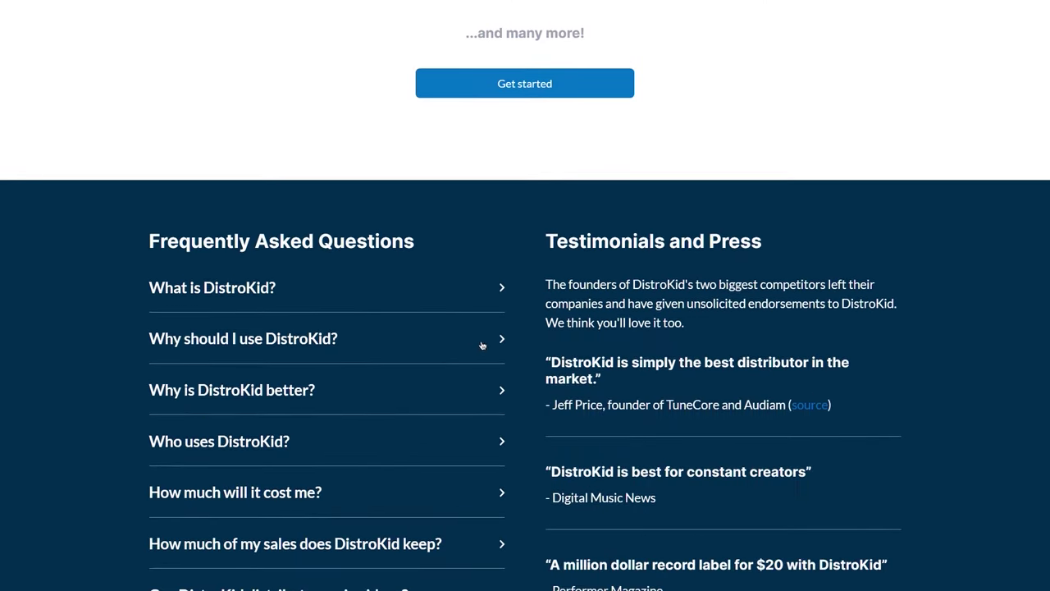
{"action": "scroll", "coordinate": [483, 355], "scroll_direction": "down", "scroll_amount": 5}
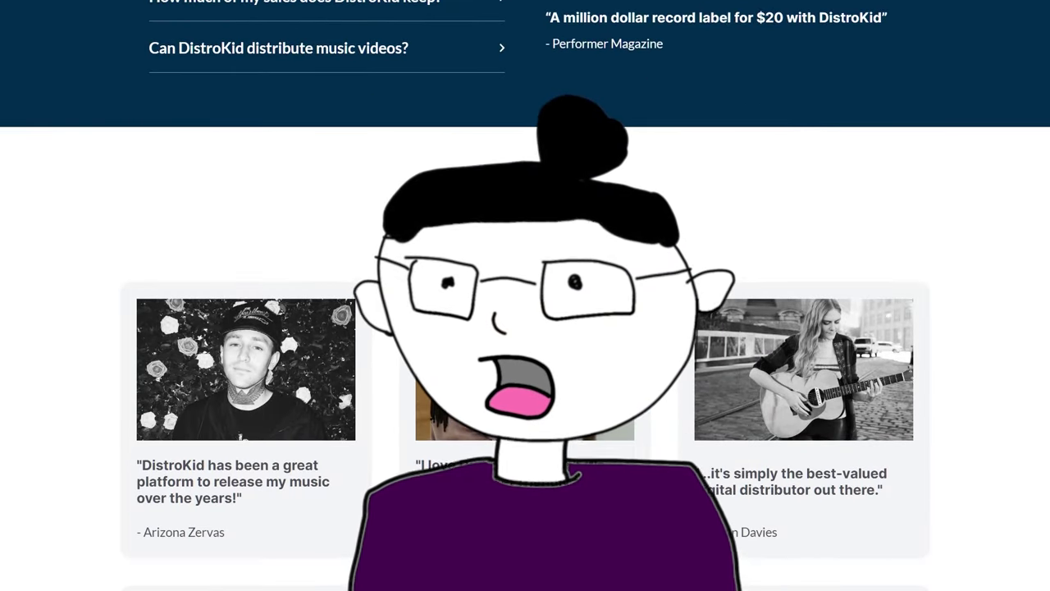
{"action": "scroll", "coordinate": [525, 345], "scroll_direction": "down", "scroll_amount": 2}
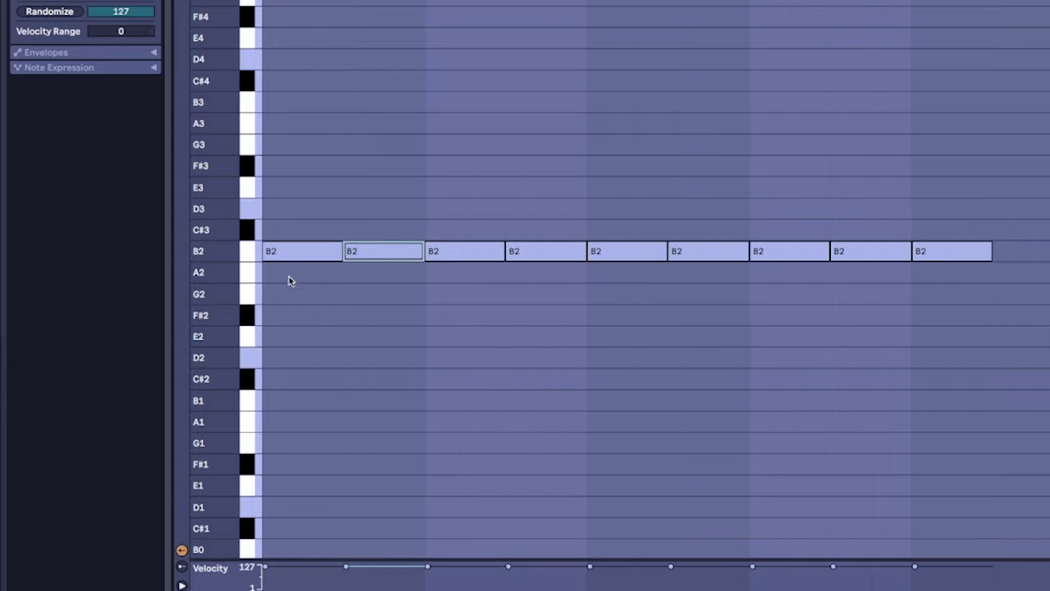
Repeat the short-short-long B2 pattern across the clip and extend the kick-snare pattern toward bar 55.
{"action": "scroll", "coordinate": [279, 231], "scroll_direction": "up", "scroll_amount": 1}
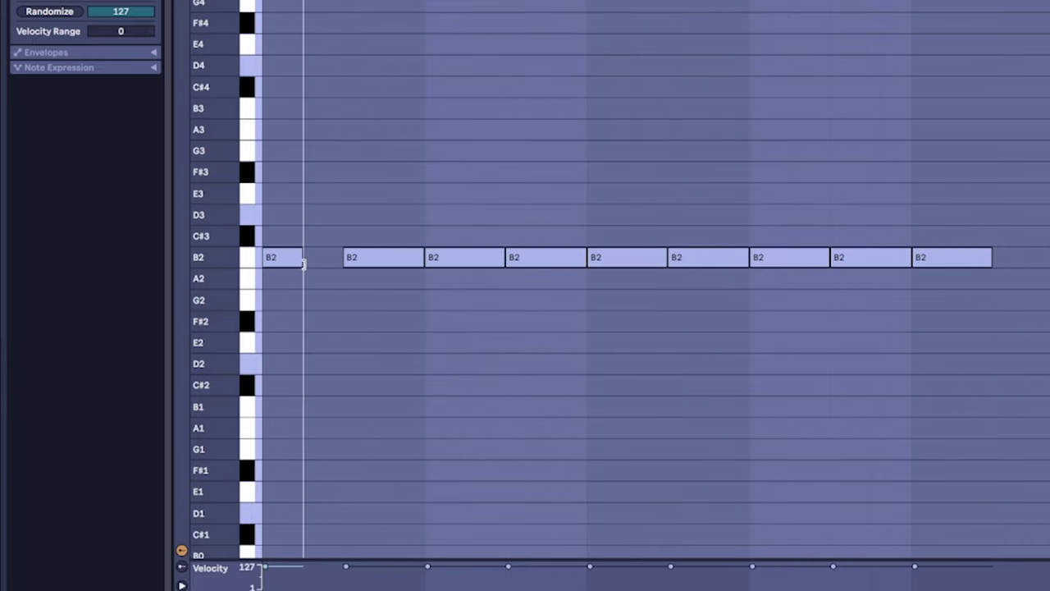
{"action": "key", "text": "ctrl+d"}
{"action": "key", "text": "ctrl+d"}
{"action": "key", "text": "ctrl+d"}
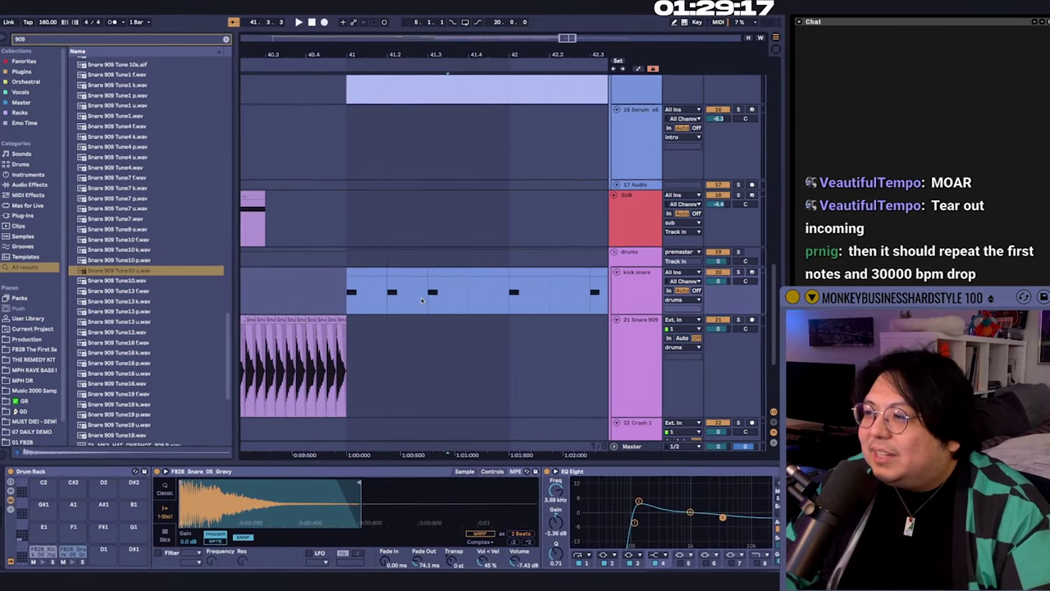
{"action": "key", "text": "ctrl+d"}
{"action": "key", "text": "ctrl+d"}
{"action": "key", "text": "ctrl+d"}
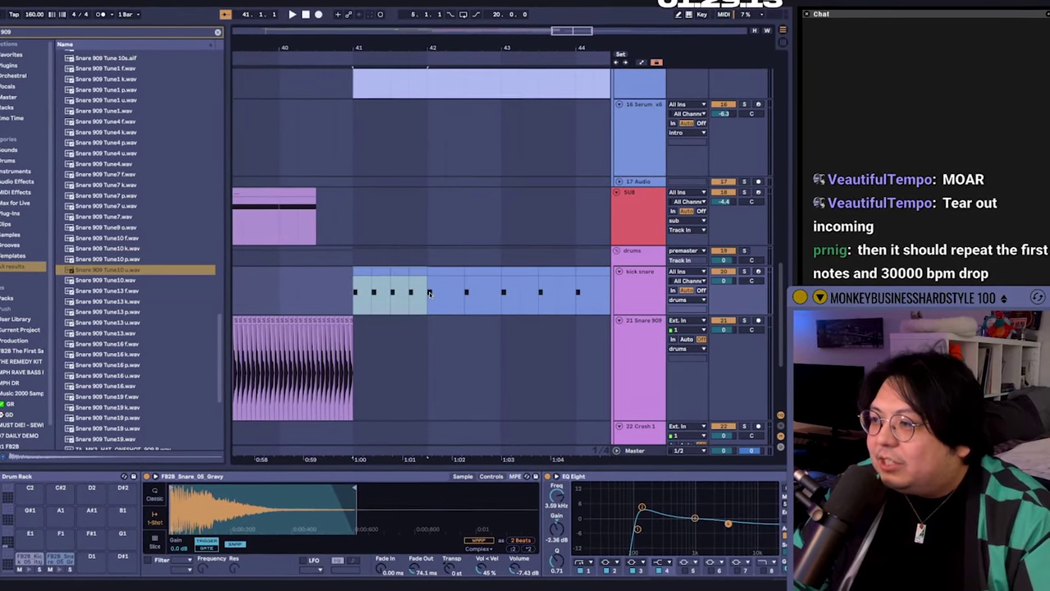
{"action": "key", "text": "minus"}
{"action": "key", "text": "minus"}
{"action": "key", "text": "minus"}
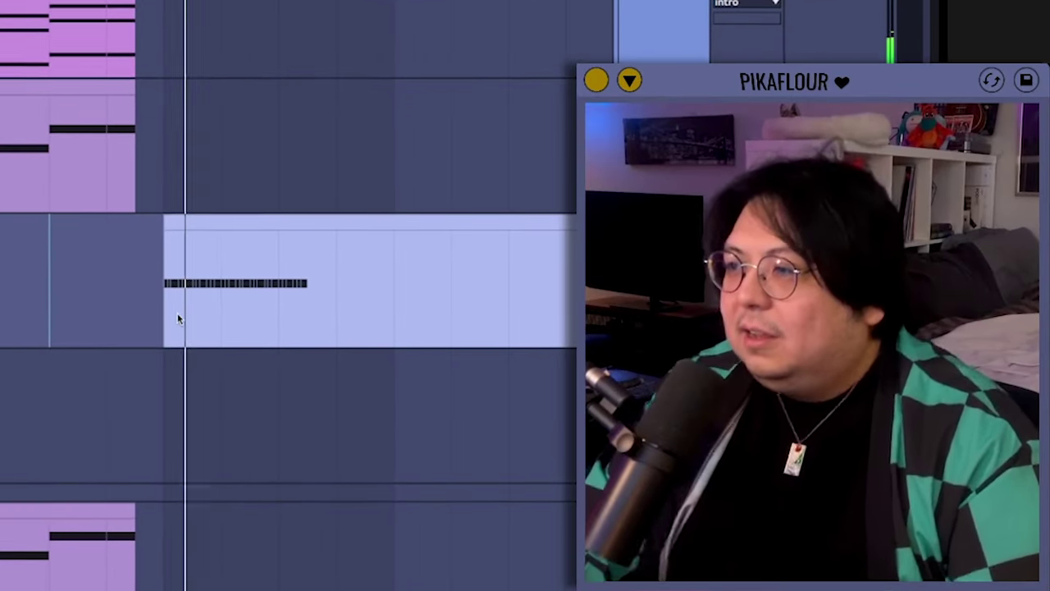
{"action": "mouse_move", "coordinate": [201, 312]}
{"action": "left_mouse_down"}
{"action": "mouse_move", "coordinate": [315, 312]}
{"action": "mouse_move", "coordinate": [278, 309]}
{"action": "left_mouse_up"}
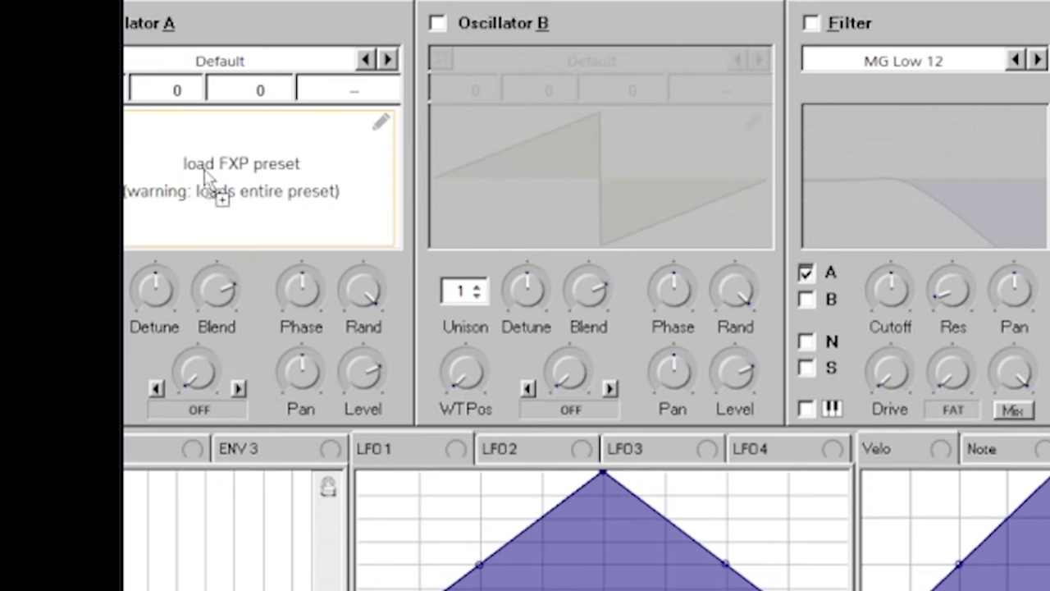
Load the Reesey Mess 3 .fxp preset onto Serum's Oscillator A.
{"action": "left_click_drag", "start_coordinate": [205, 177], "coordinate": [205, 176]}
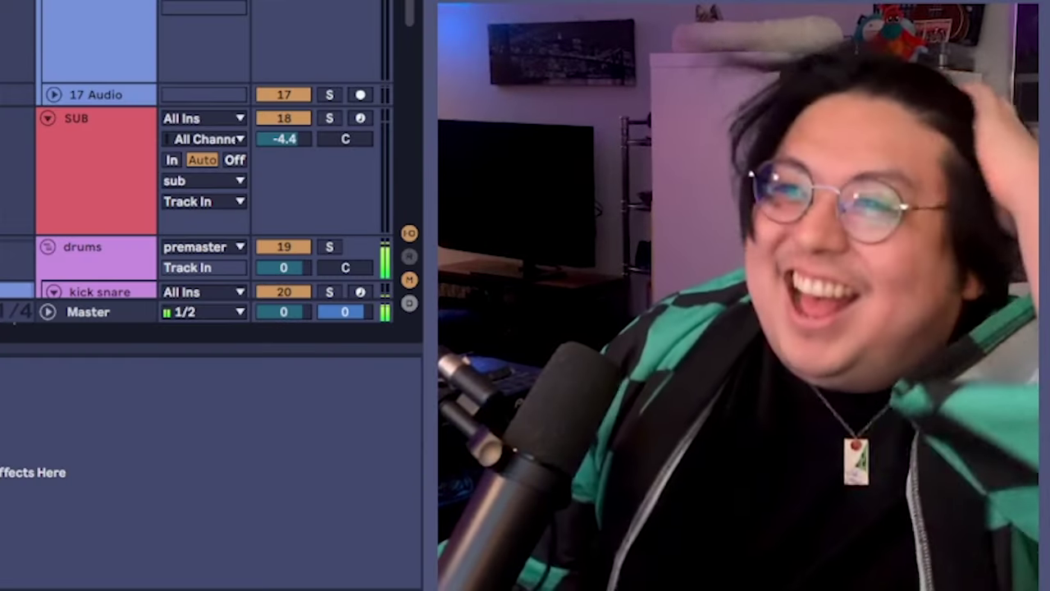
{"action": "scroll", "coordinate": [499, 295], "scroll_direction": "up", "scroll_amount": 1}
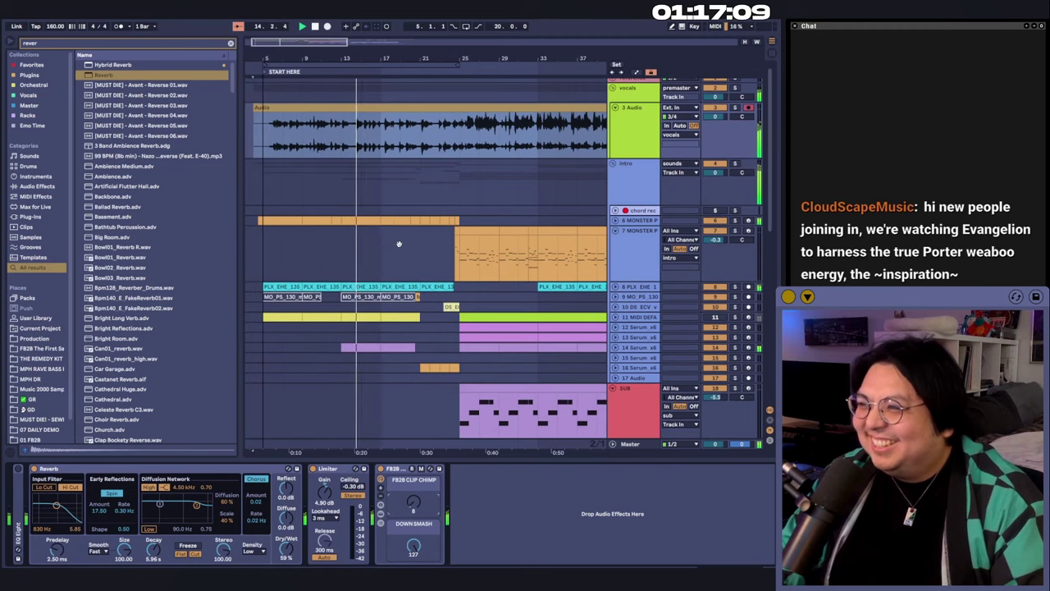
Lengthen the green clip's first A3 note in the piano roll.
{"action": "scroll", "coordinate": [399, 243], "scroll_direction": "right", "scroll_amount": 2}
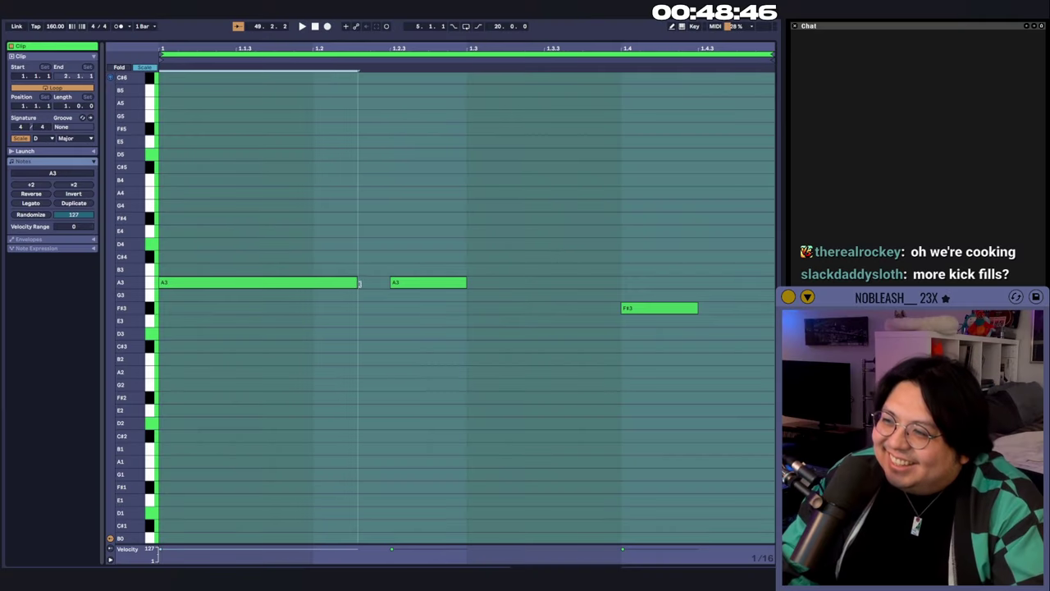
{"action": "left_click_drag", "start_coordinate": [359, 283], "coordinate": [383, 283]}
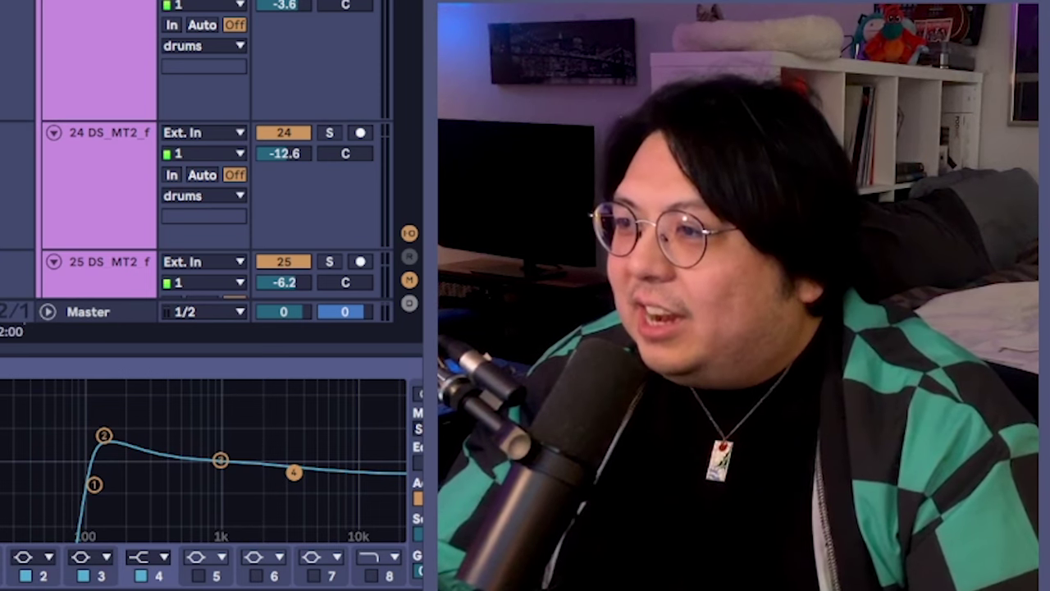
{"action": "scroll", "coordinate": [205, 148], "scroll_direction": "up", "scroll_amount": 1}
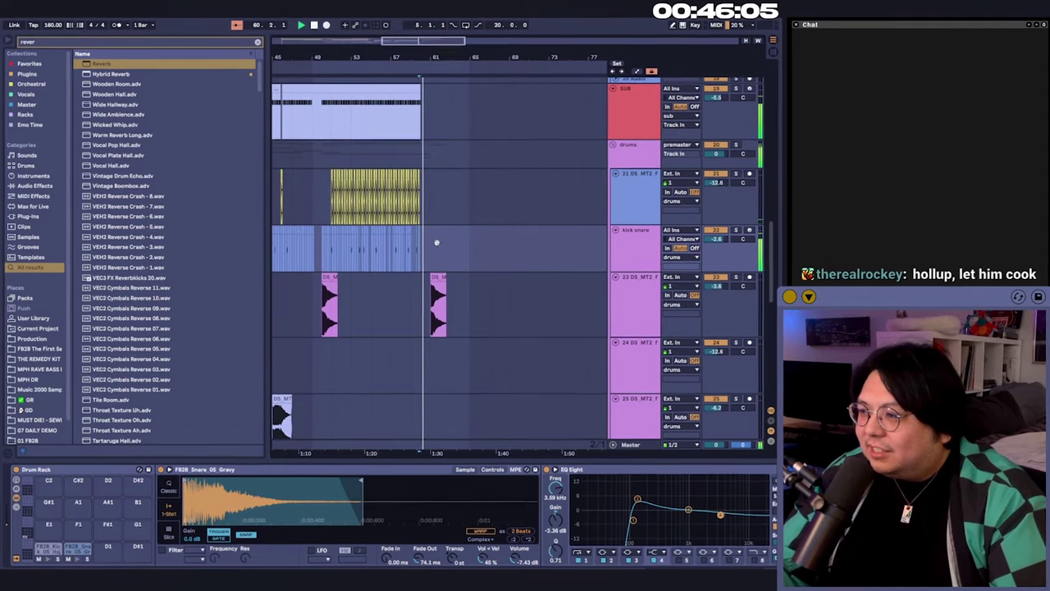
{"action": "scroll", "coordinate": [428, 238], "scroll_direction": "up", "scroll_amount": 10}
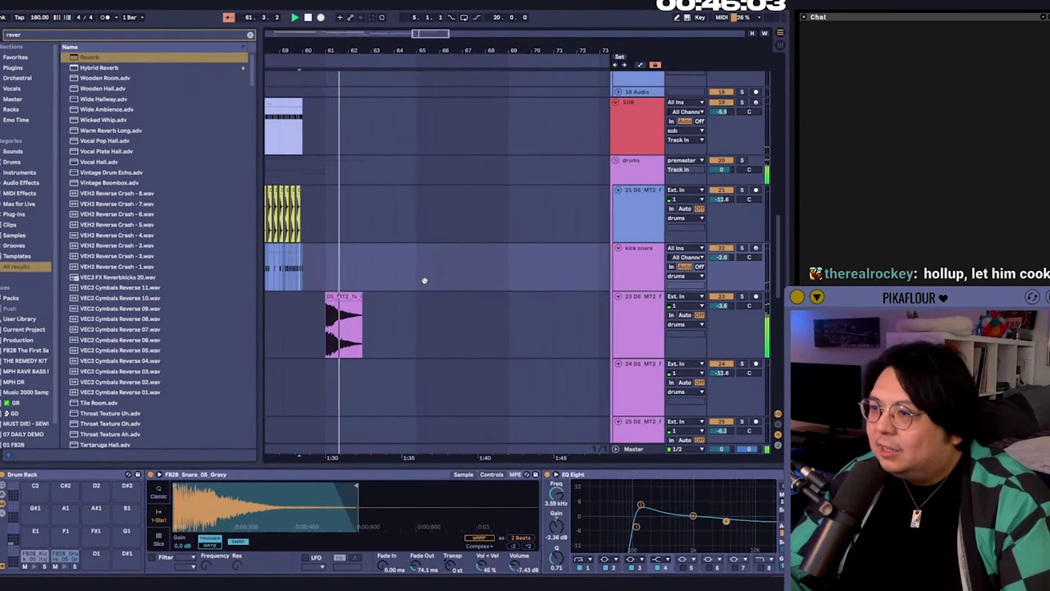
{"action": "scroll", "coordinate": [426, 189], "scroll_direction": "down", "scroll_amount": 6}
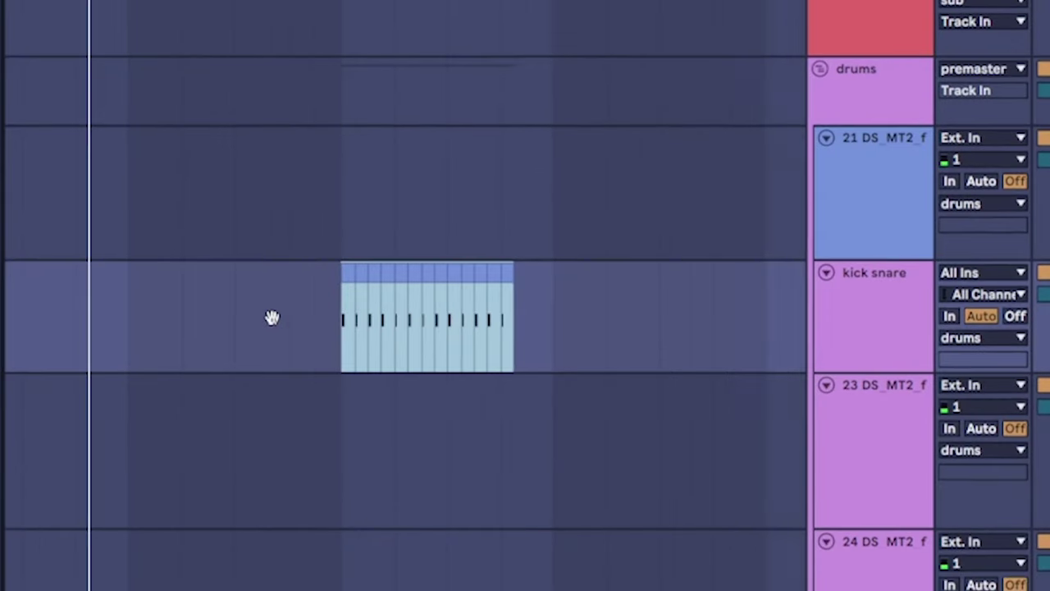
Cut a gap out of the kick snare clip and slide the light clip against the blue clips.
{"action": "left_click_drag", "start_coordinate": [462, 314], "coordinate": [537, 308]}
{"action": "key", "text": "Delete"}
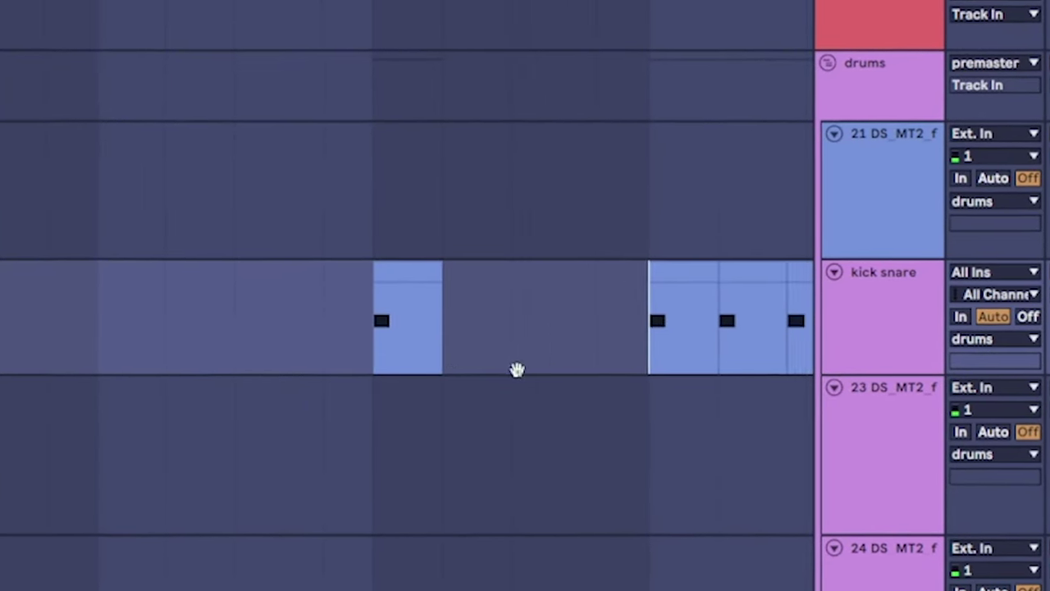
{"action": "scroll", "coordinate": [139, 353], "scroll_direction": "right", "scroll_amount": 3}
{"action": "left_click_drag", "start_coordinate": [270, 345], "coordinate": [319, 368]}
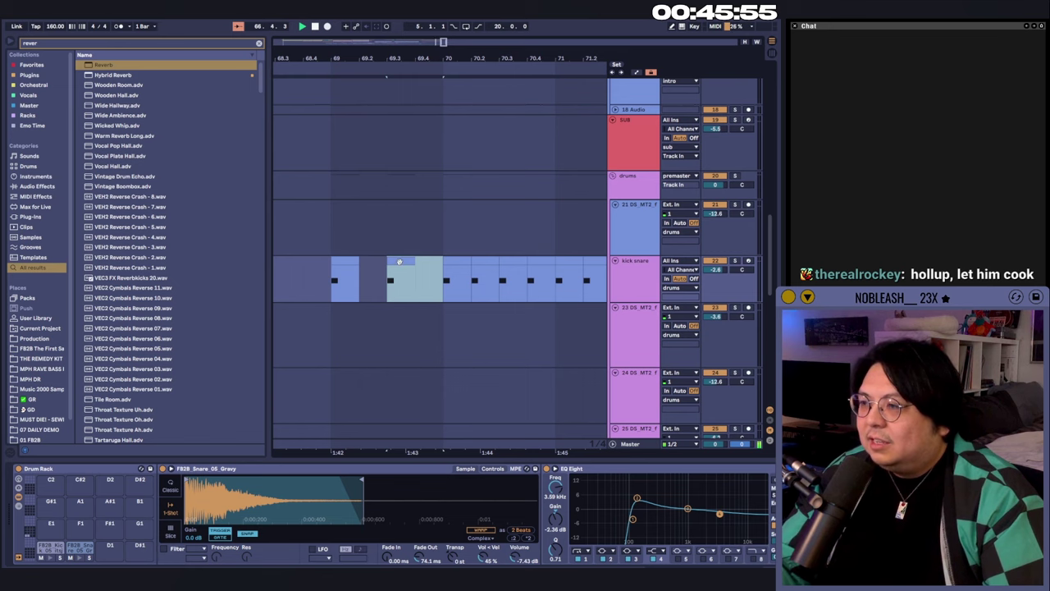
Raise the snare's EQ Eight band to 18.0 kHz, then select the clip on the piano track.
{"action": "double_click", "coordinate": [414, 279]}
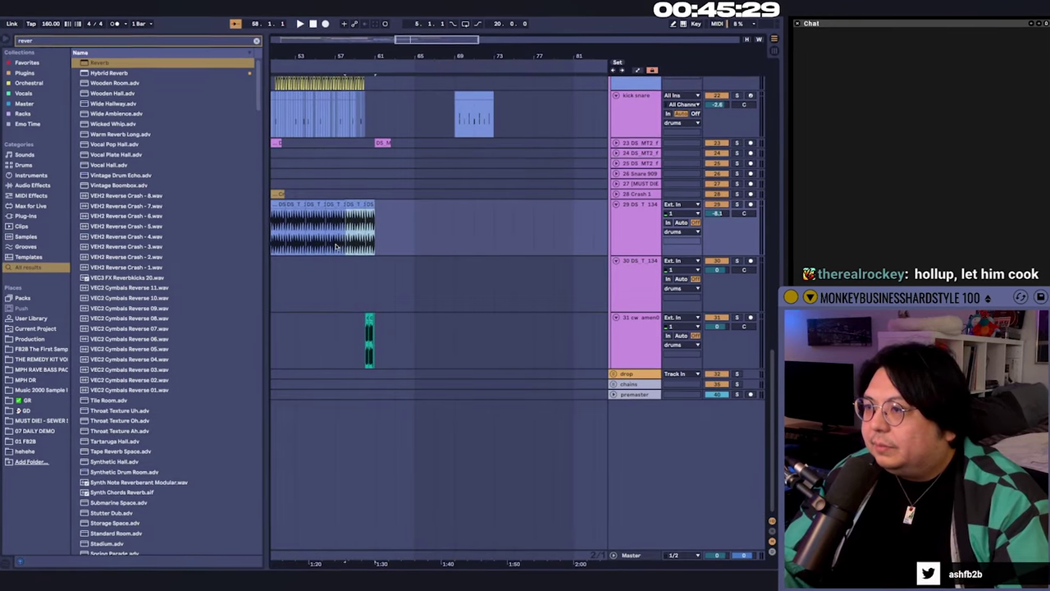
{"action": "scroll", "coordinate": [472, 221], "scroll_direction": "up", "scroll_amount": 5}
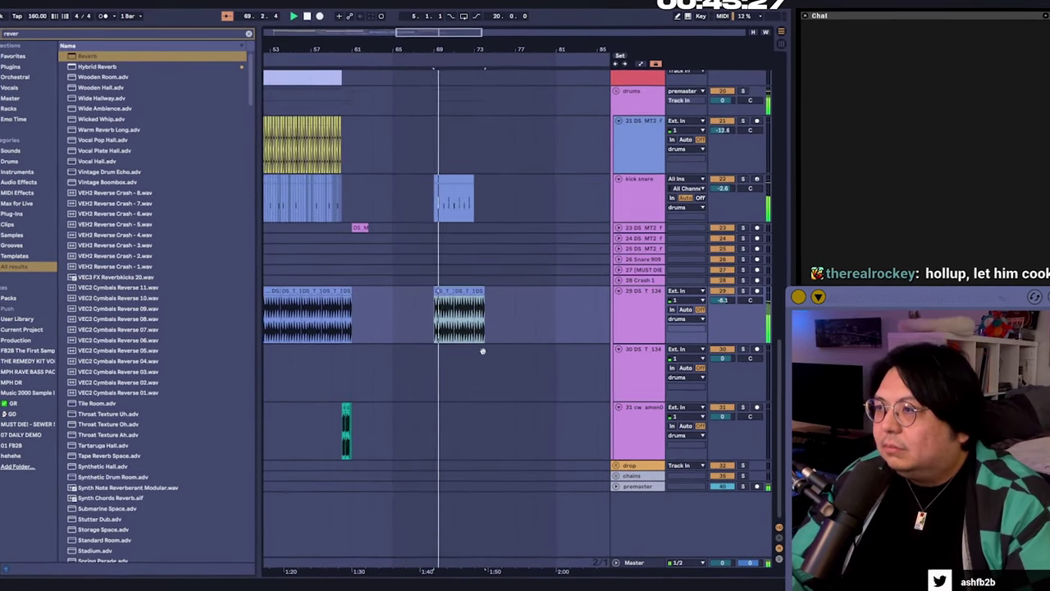
{"action": "double_click", "coordinate": [638, 248]}
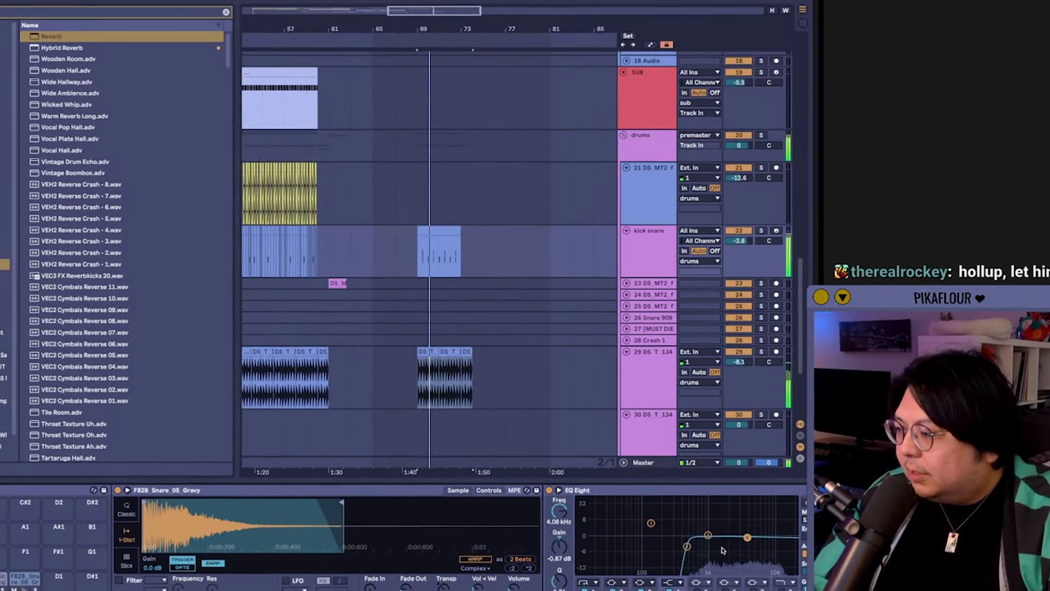
{"action": "left_click_drag", "start_coordinate": [698, 547], "coordinate": [802, 577]}
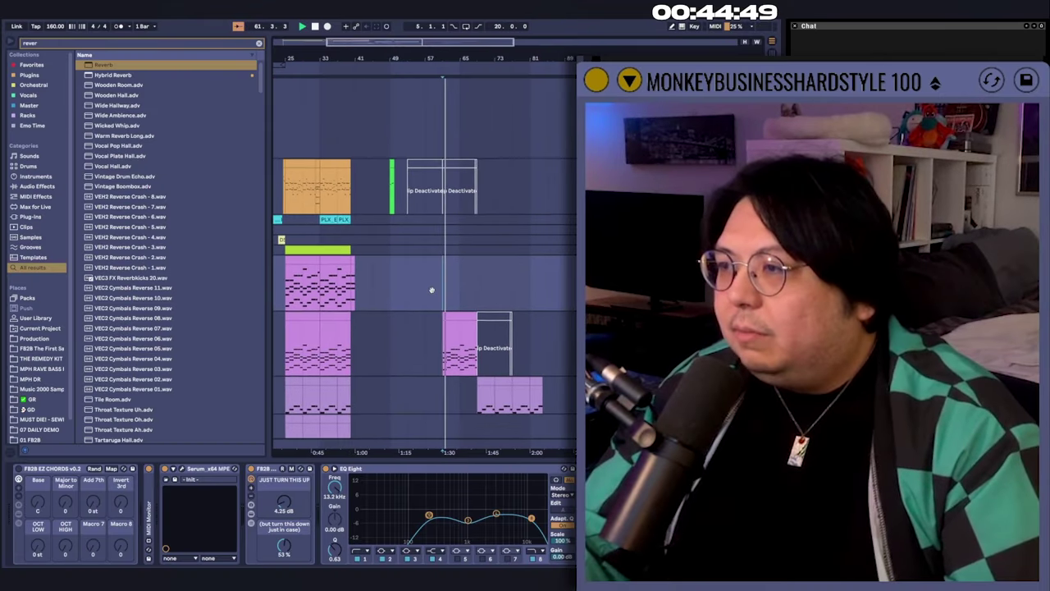
{"action": "left_click", "coordinate": [459, 242]}
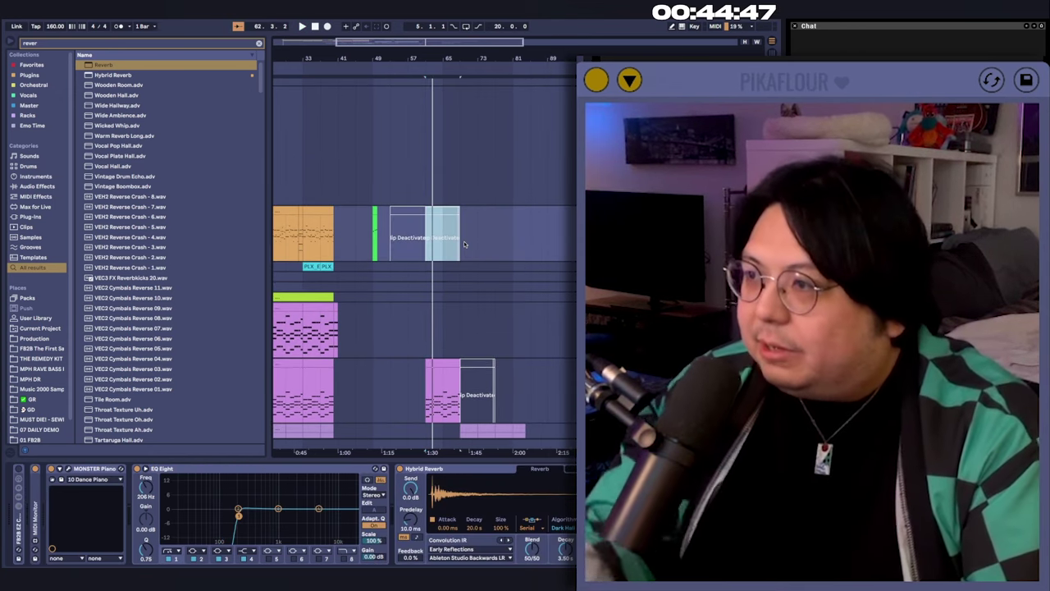
{"action": "left_click", "coordinate": [456, 239]}
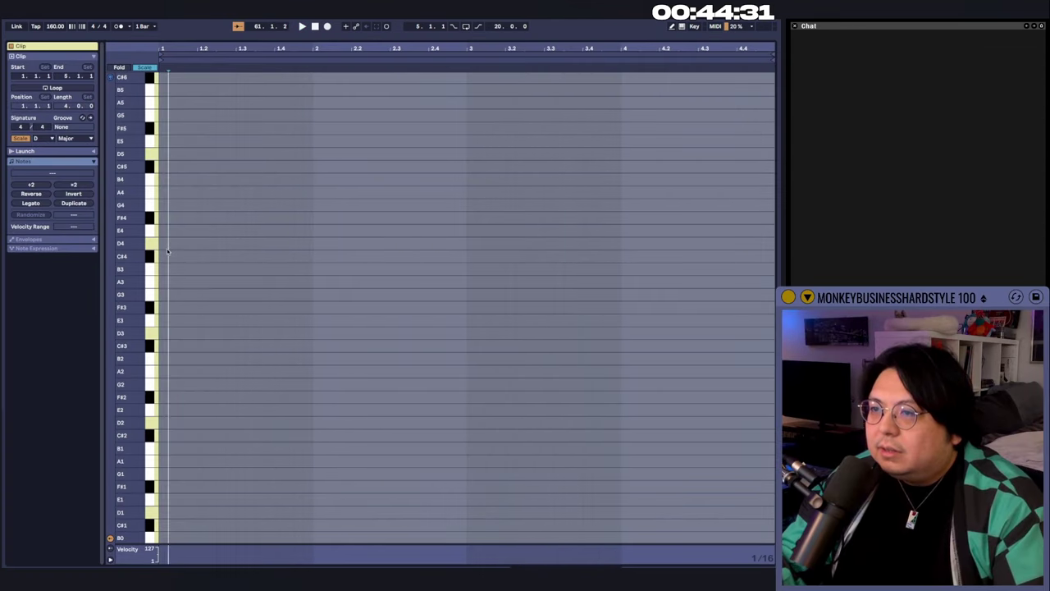
Draw a D Major melody starting on D4, raise its F#4 note to G4, and duplicate the last bar.
{"action": "double_click", "coordinate": [168, 247]}
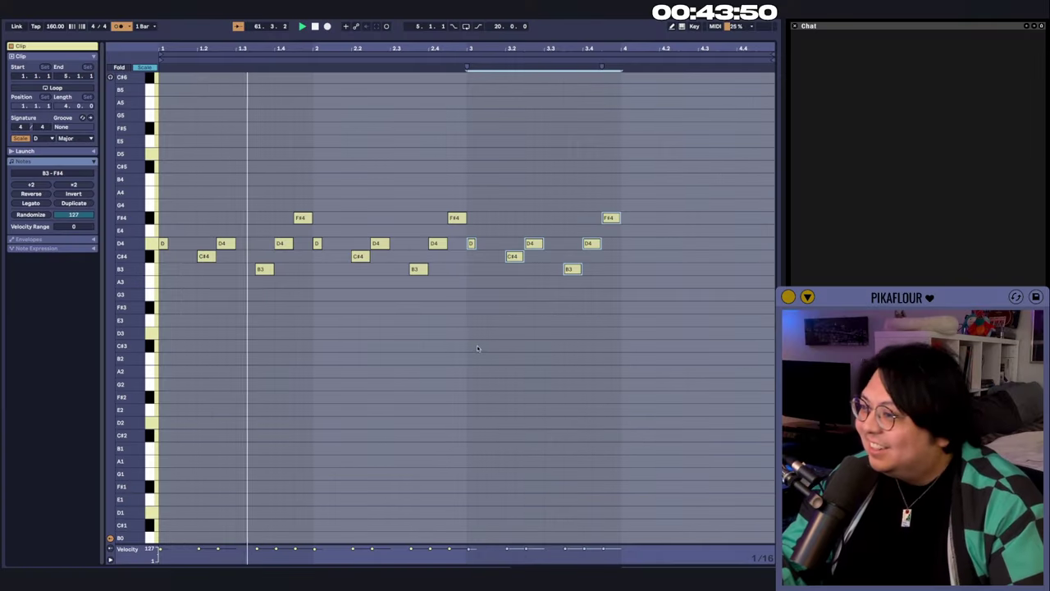
{"action": "left_click_drag", "start_coordinate": [461, 218], "coordinate": [461, 204]}
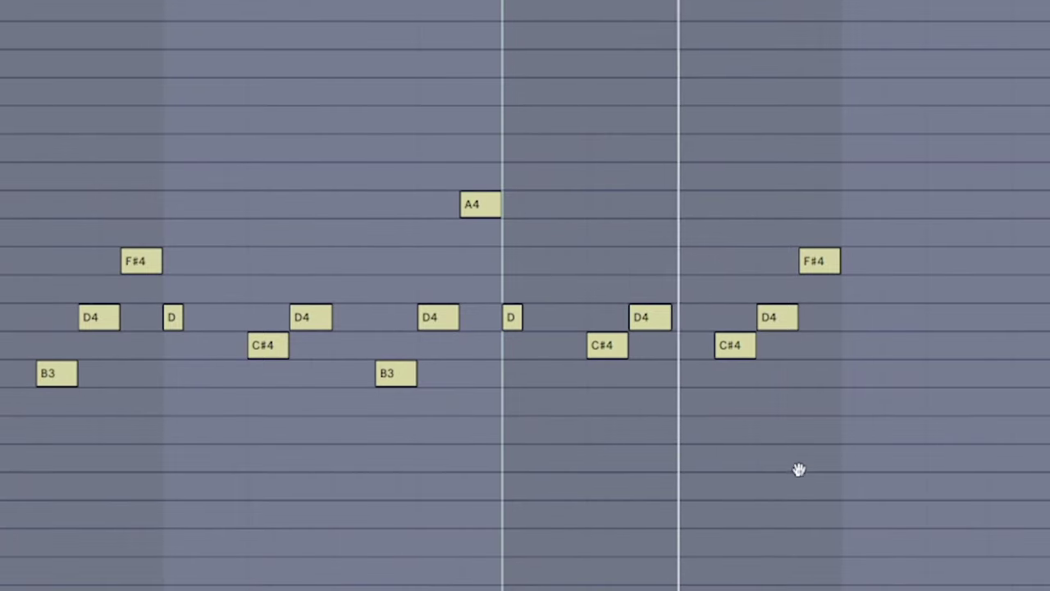
{"action": "key", "text": "ctrl+d"}
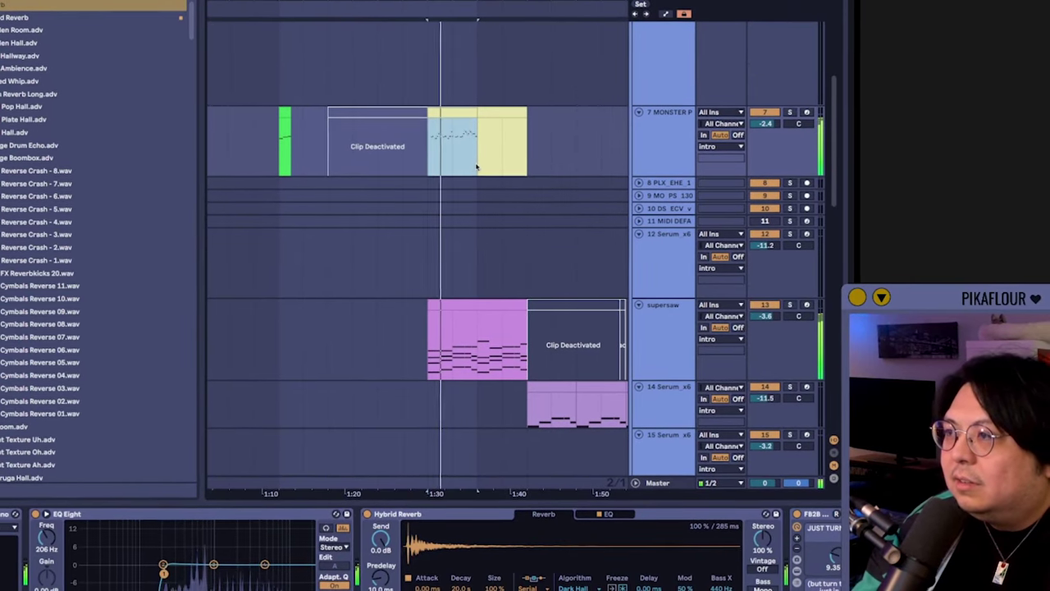
Reactivate the deactivated yellow melody clip on the supersaw track.
{"action": "left_click", "coordinate": [521, 164]}
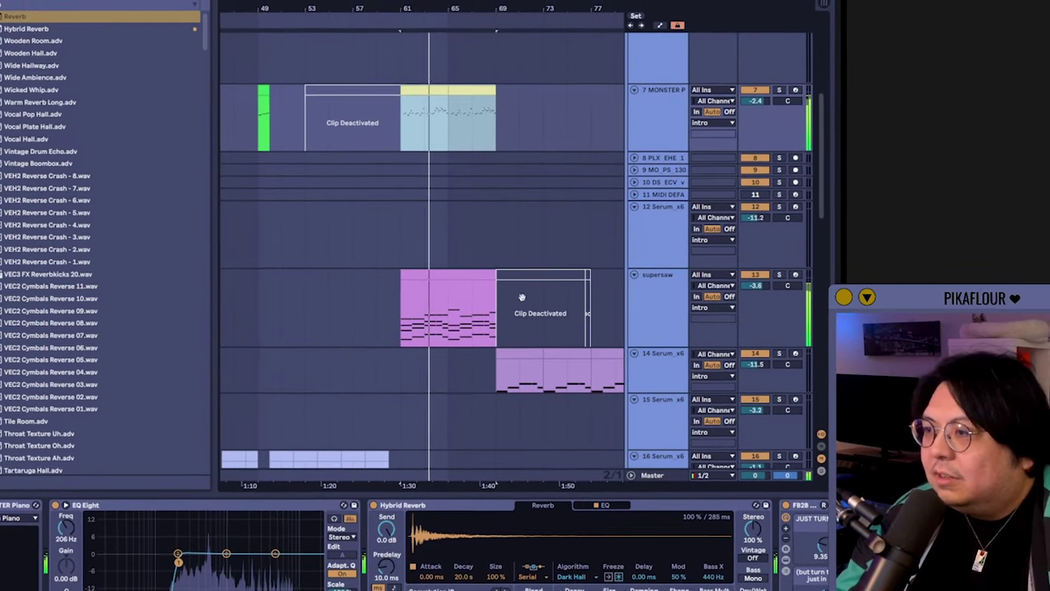
{"action": "key", "text": "0"}
{"action": "scroll", "coordinate": [476, 287], "scroll_direction": "up", "scroll_amount": 5}
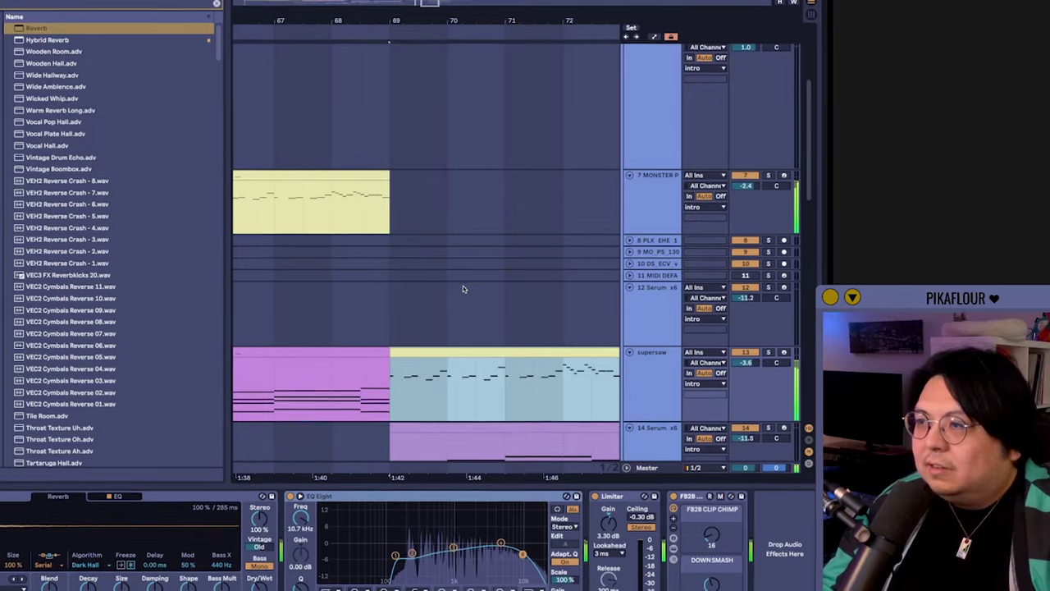
{"action": "scroll", "coordinate": [463, 289], "scroll_direction": "down", "scroll_amount": 5}
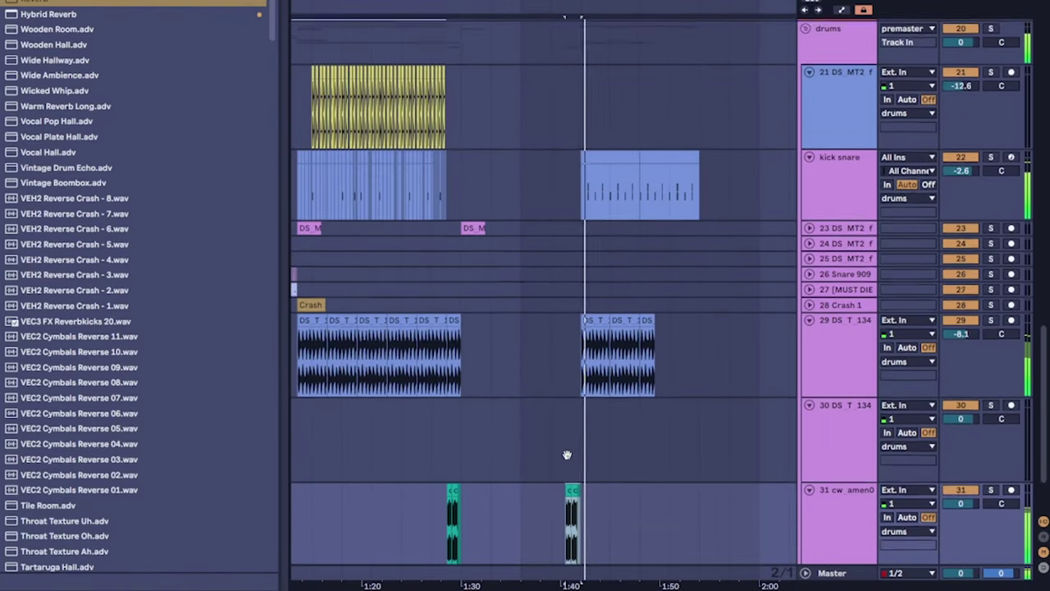
{"action": "scroll", "coordinate": [566, 454], "scroll_direction": "up", "scroll_amount": 3}
{"action": "scroll", "coordinate": [566, 455], "scroll_direction": "right", "scroll_amount": 3}
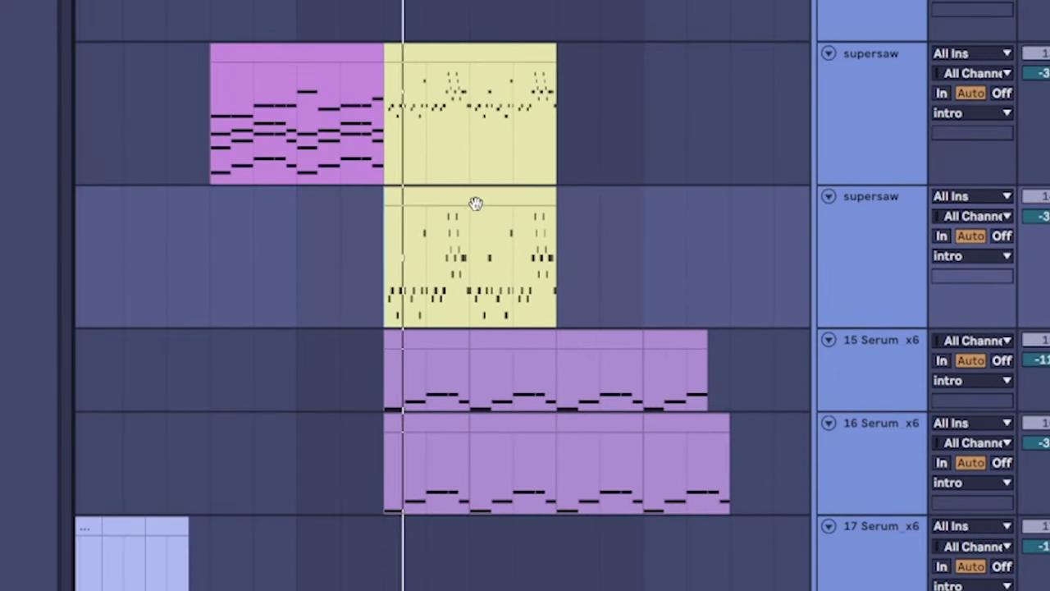
Select the second yellow melody clip and load the DS_ME_synth_lead_back preset into its Serum.
{"action": "left_click", "coordinate": [457, 204]}
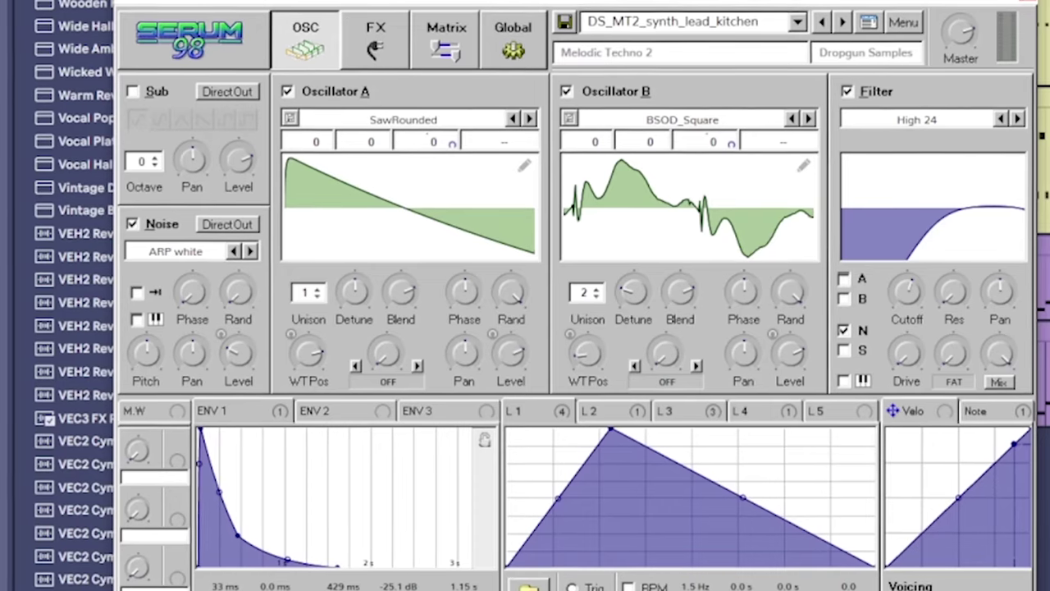
{"action": "left_click_drag", "start_coordinate": [385, 201], "coordinate": [402, 205]}
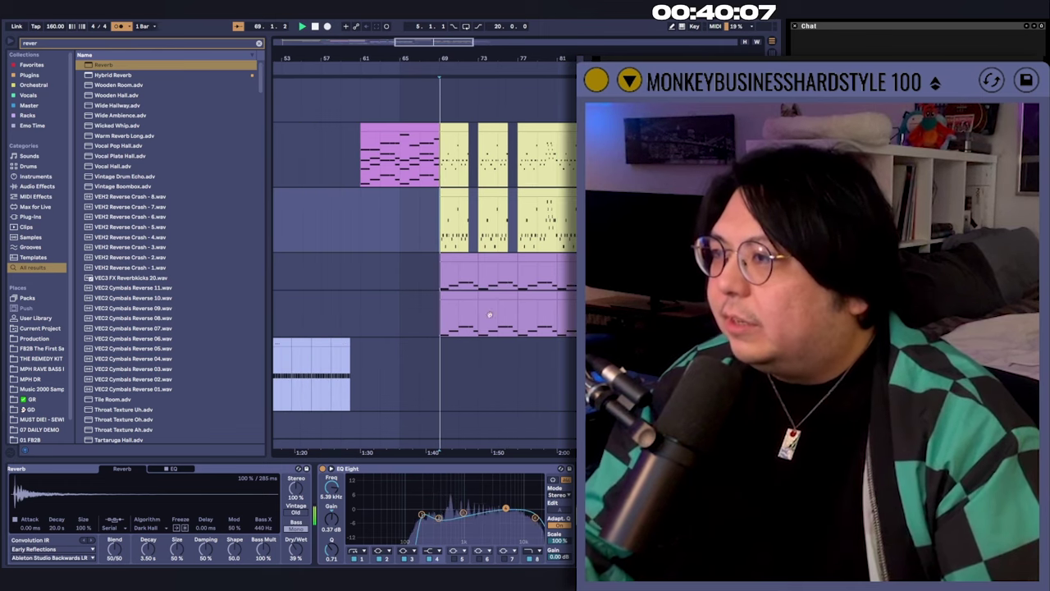
{"action": "scroll", "coordinate": [490, 314], "scroll_direction": "up", "scroll_amount": 5, "text": "ctrl"}
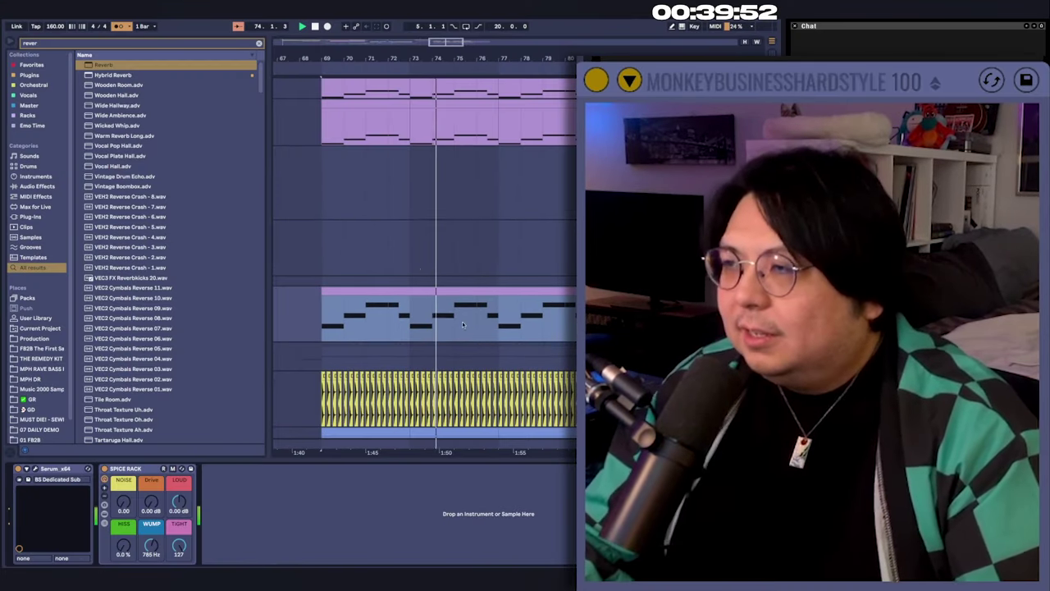
{"action": "left_click", "coordinate": [379, 305]}
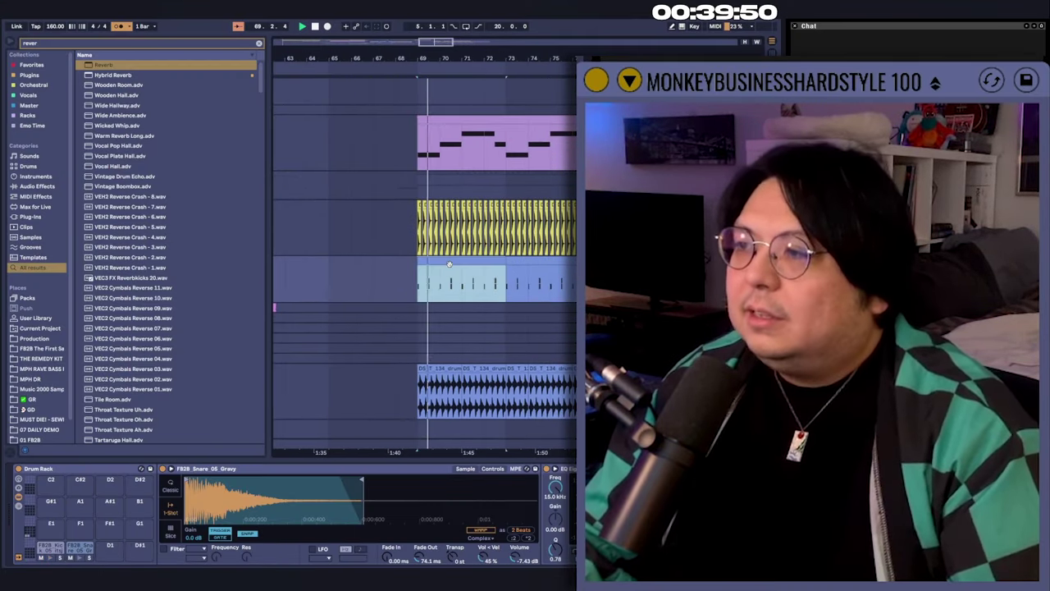
{"action": "double_click", "coordinate": [403, 297]}
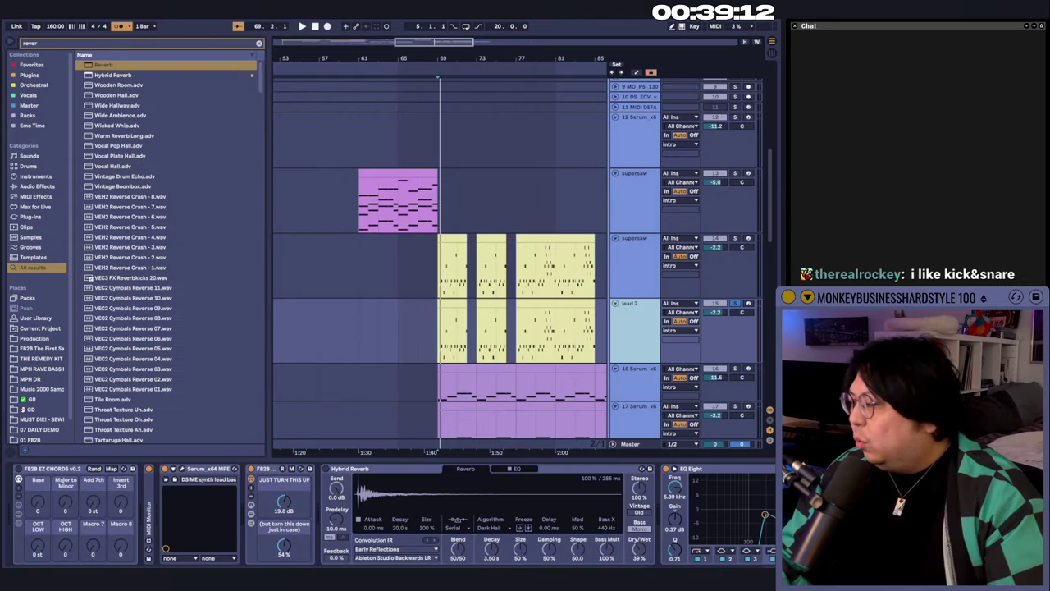
On lead 2, dip EQ band 4 to -2.11 dB at 4.64 kHz and set band 8 to 12.1 kHz, Q 1.21.
{"action": "key", "text": "ctrl+alt+p"}
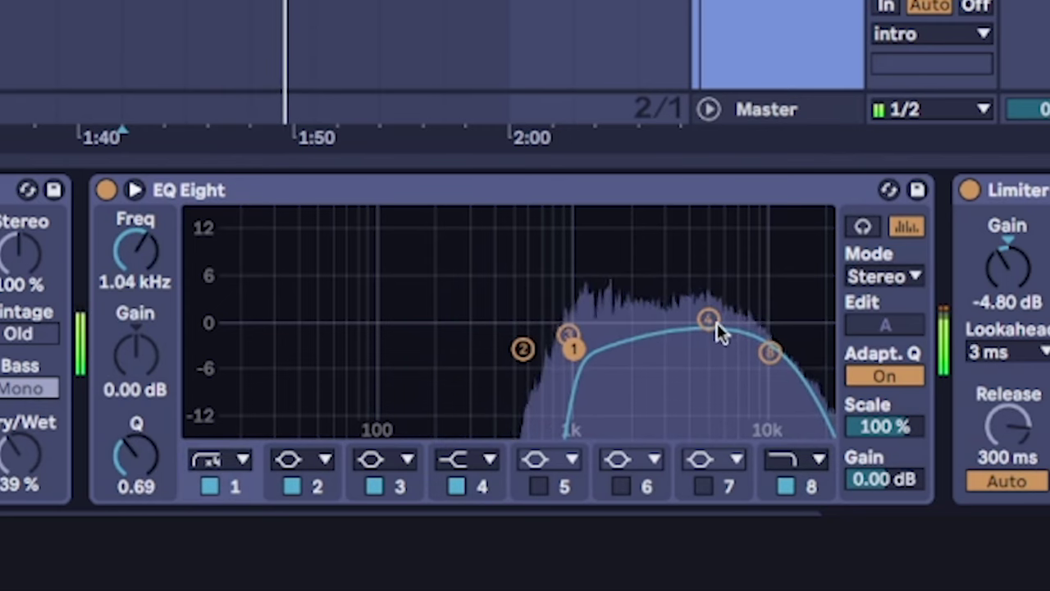
{"action": "left_click_drag", "start_coordinate": [711, 321], "coordinate": [698, 337]}
{"action": "left_click_drag", "start_coordinate": [769, 353], "coordinate": [775, 326]}
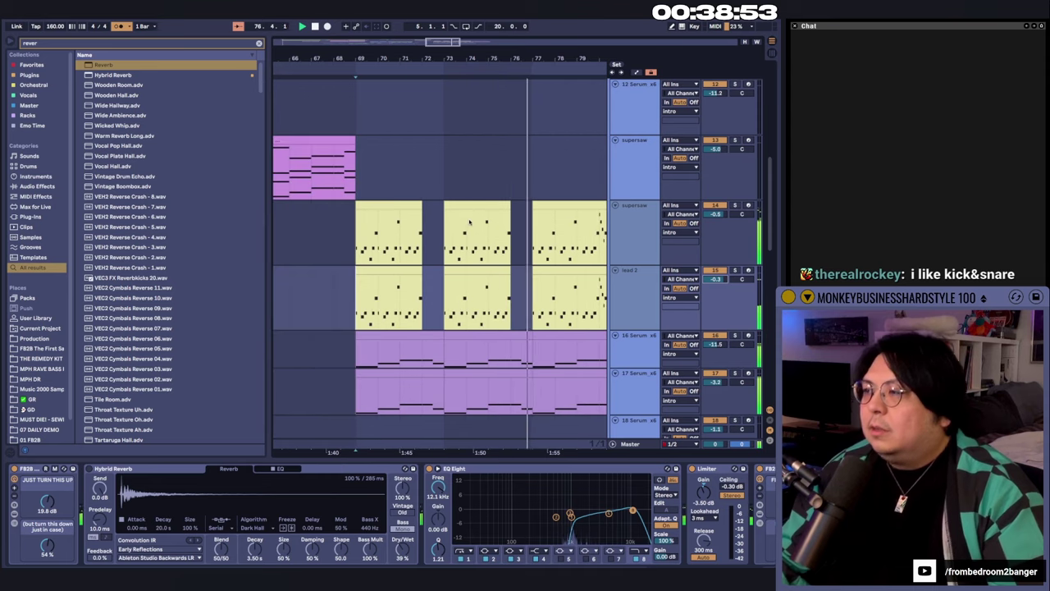
{"action": "scroll", "coordinate": [418, 239], "scroll_direction": "down", "scroll_amount": 3}
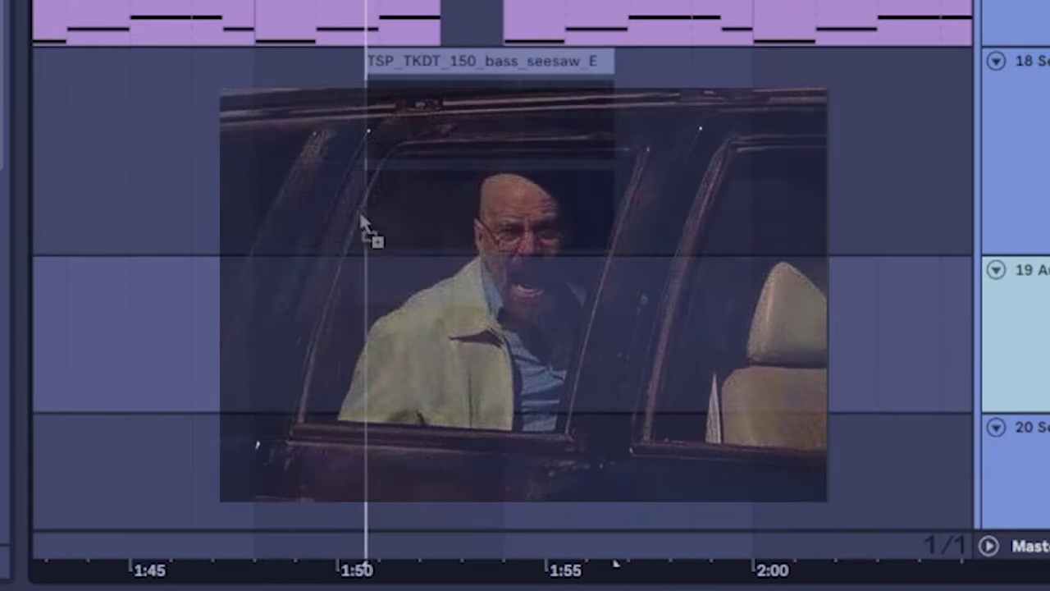
Place an audio clip on track 19 at the playhead and rename the pink MIDI clip 'SMILE MOMENT :D'.
{"action": "mouse_move", "coordinate": [363, 227]}
{"action": "left_mouse_down"}
{"action": "mouse_move", "coordinate": [254, 227]}
{"action": "mouse_move", "coordinate": [447, 302]}
{"action": "left_mouse_up"}
{"action": "type", "text": "SMILE"}
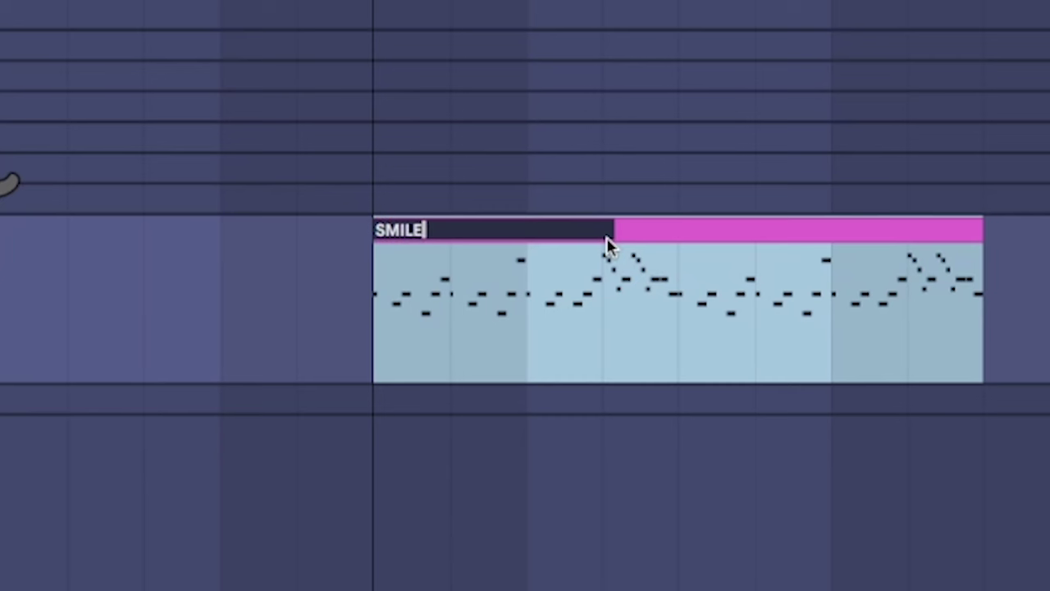
{"action": "type", "text": "MOMENT :D"}
{"action": "key", "text": "Return"}
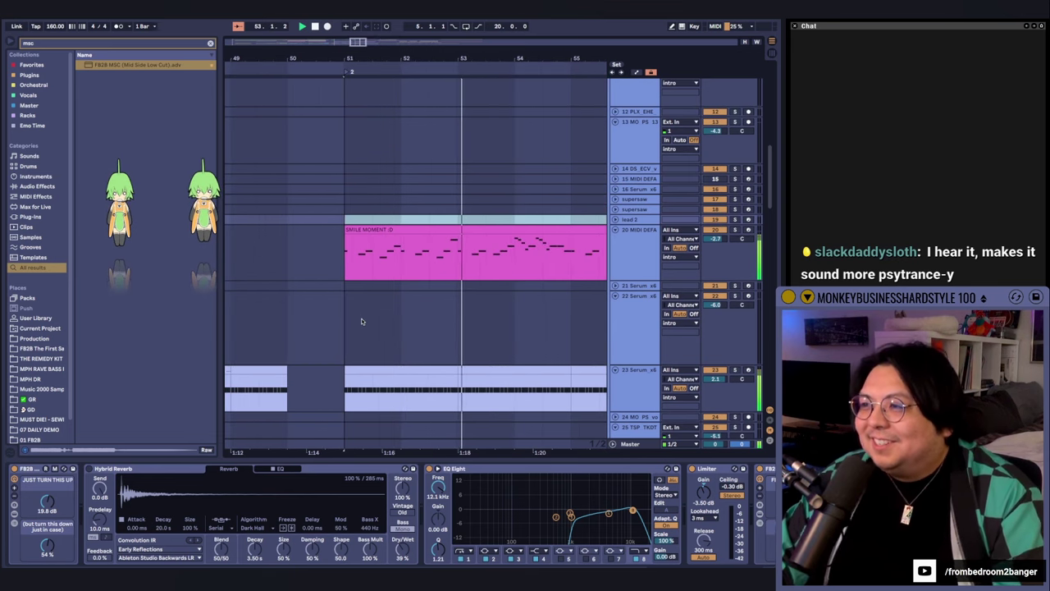
Scroll down through the arrangement's track list.
{"action": "scroll", "coordinate": [349, 283], "scroll_direction": "down", "scroll_amount": 2}
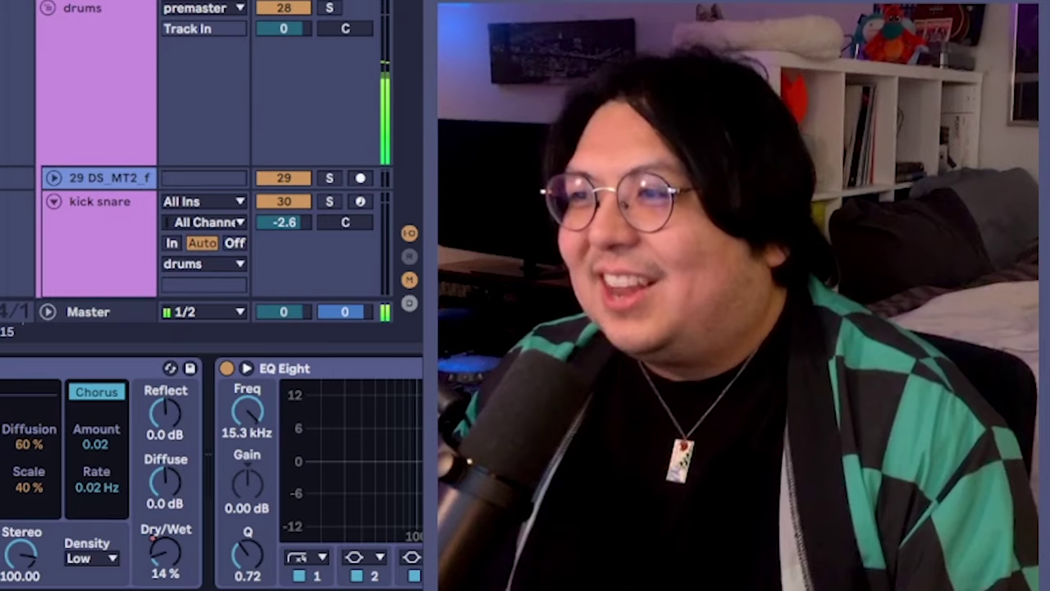